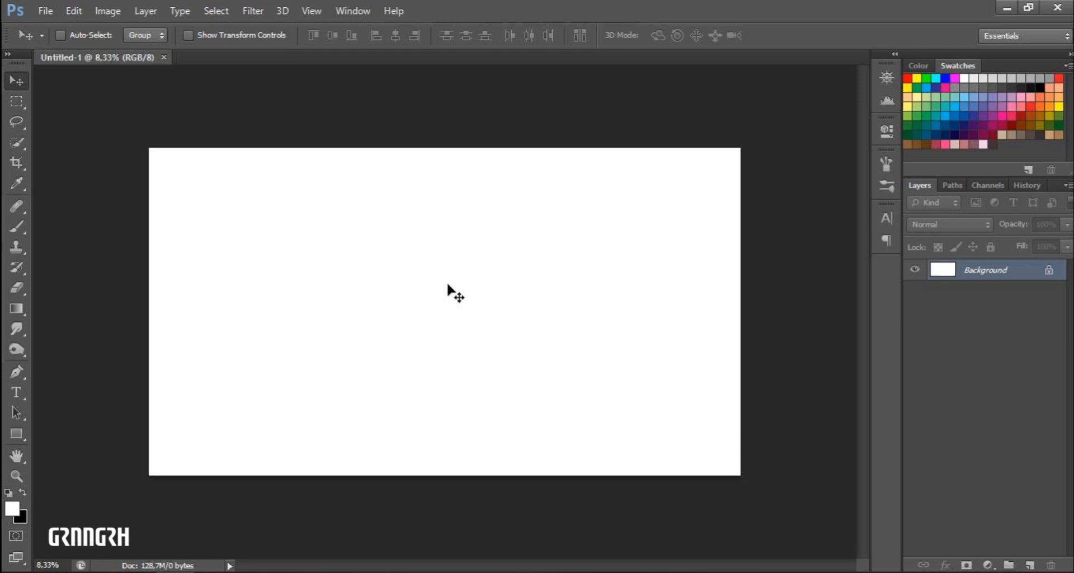
# Set up the Brush tool with a hard round tip at 100% hardness.
pyautogui.click(17, 226)
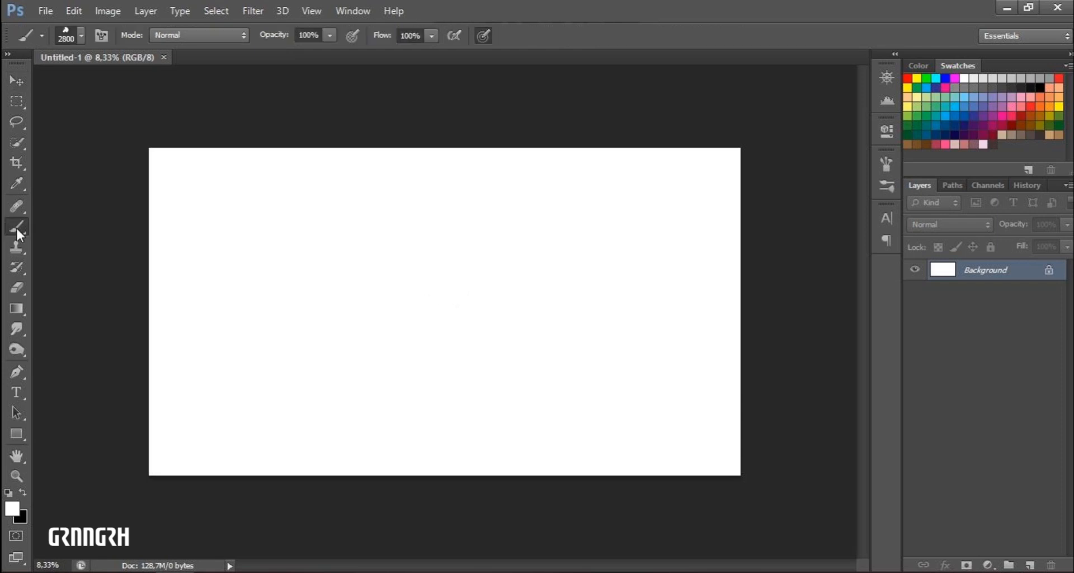
pyautogui.click(886, 163)
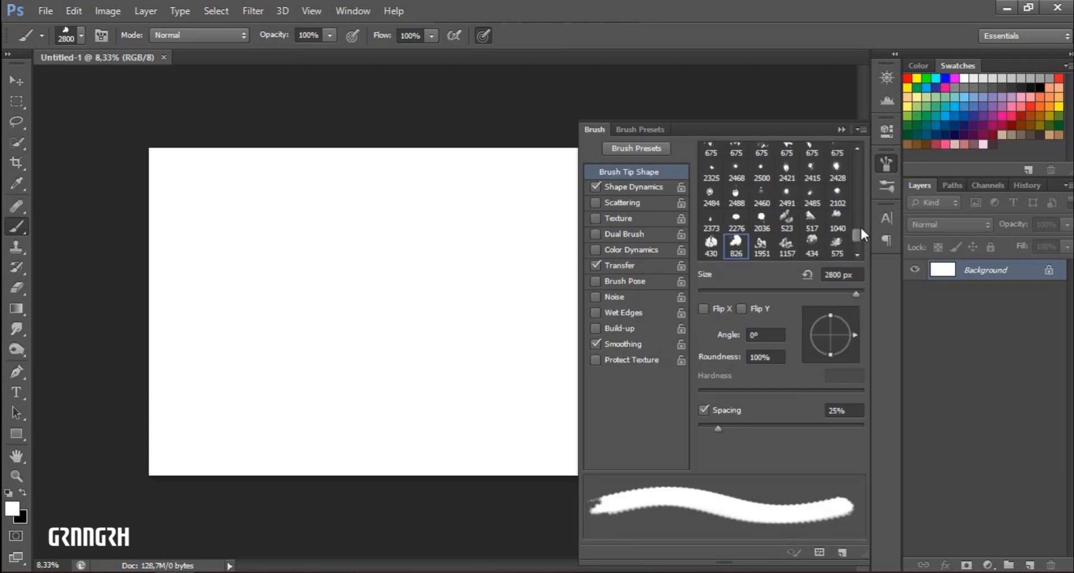
pyautogui.moveTo(858, 236); pyautogui.dragTo(854, 205)
pyautogui.click(858, 148)
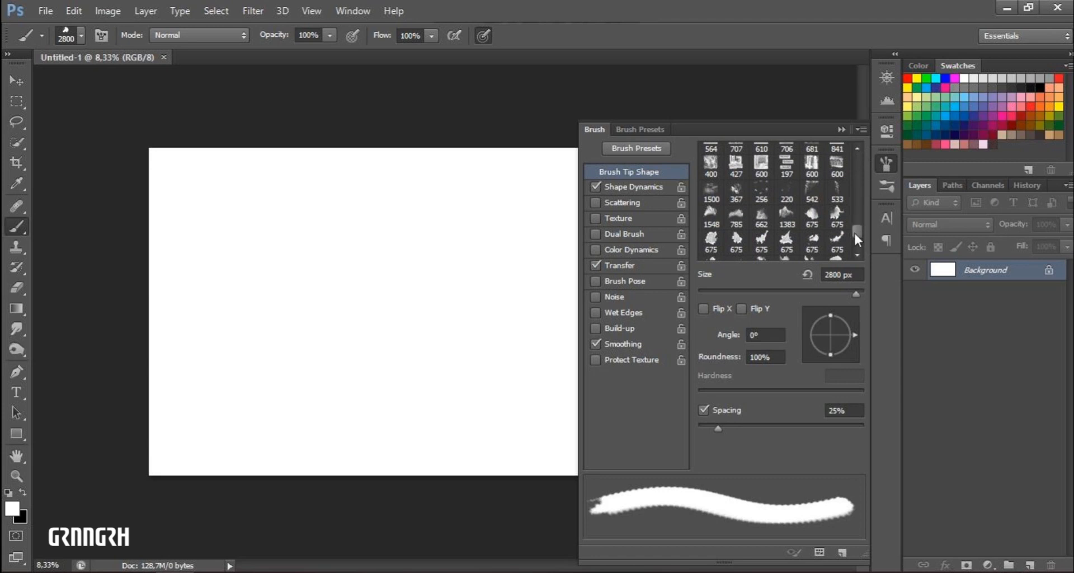
pyautogui.scroll(2, 854, 231)
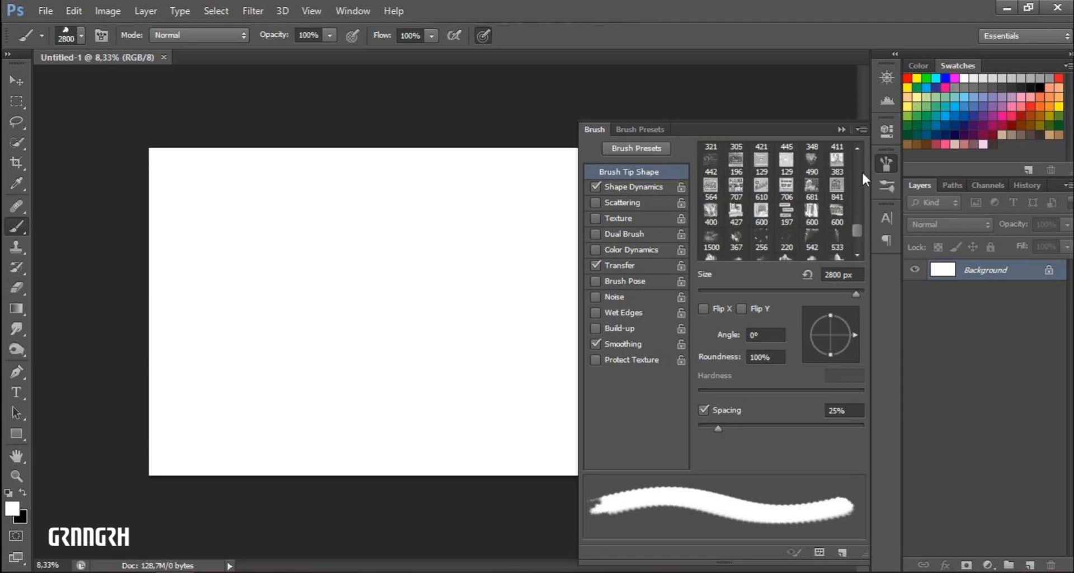
pyautogui.click(886, 165)
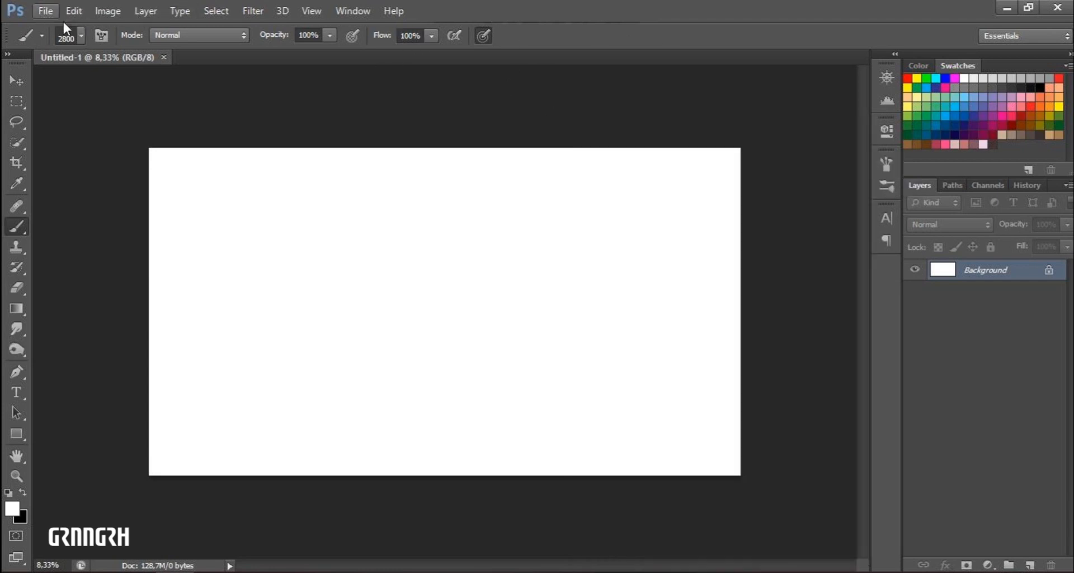
pyautogui.click(81, 36)
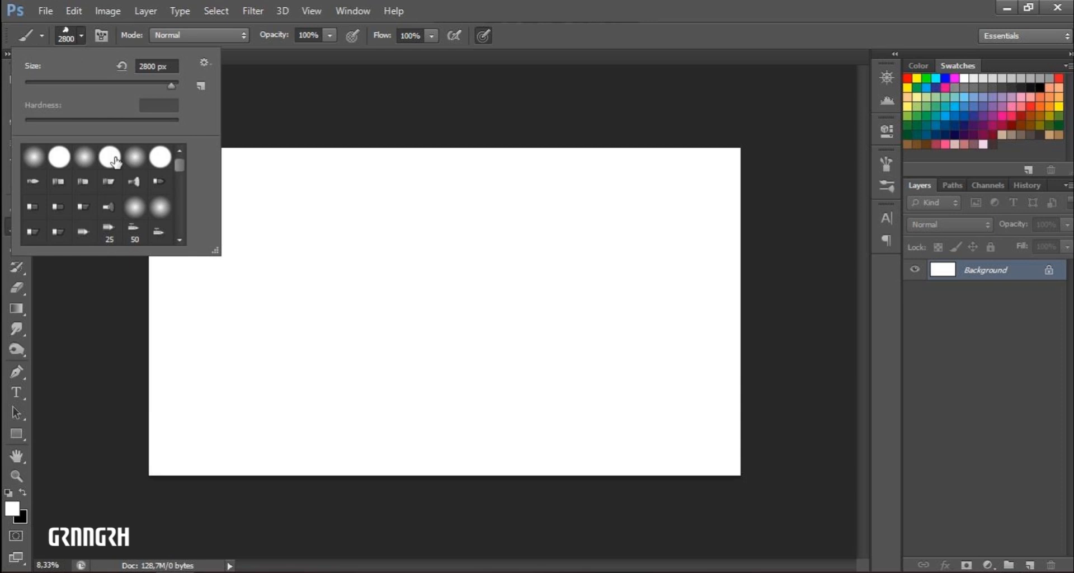
pyautogui.click(115, 160)
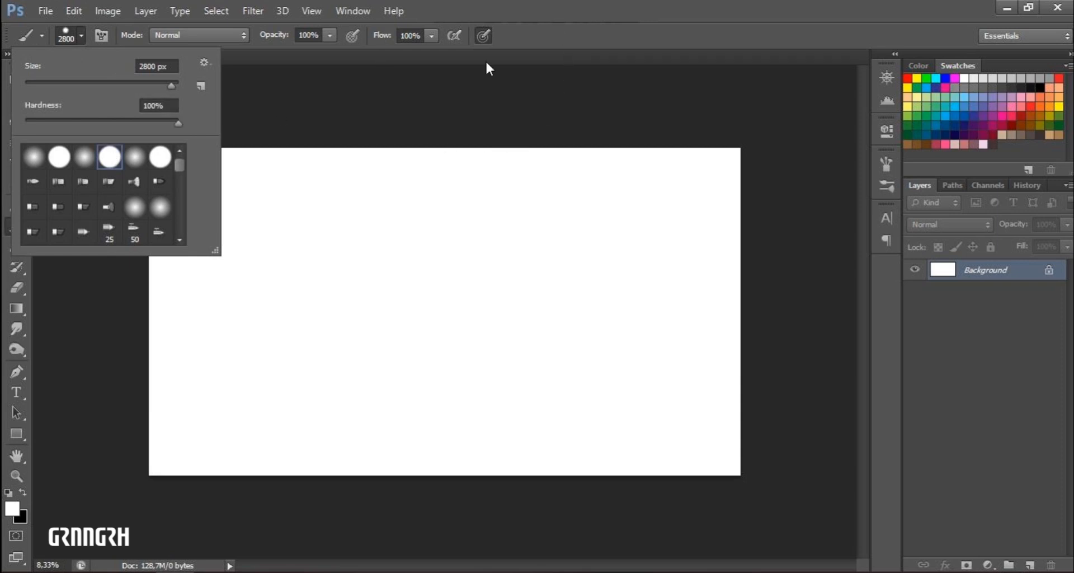
pyautogui.click(537, 23)
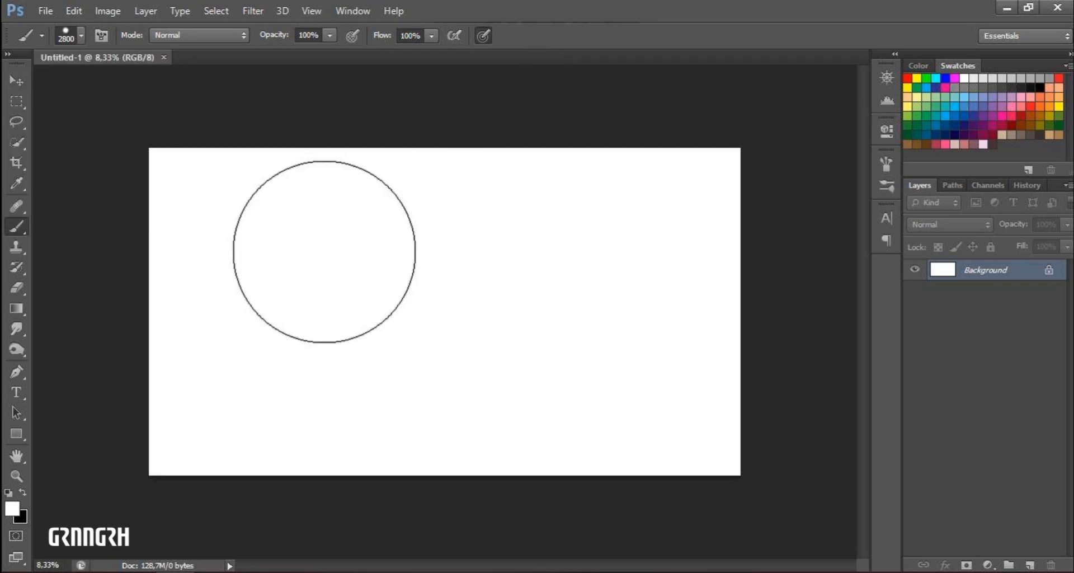
# Reduce the brush size to 90 px.
pyautogui.press('[')
pyautogui.press('[')
pyautogui.press('[')
pyautogui.press('[')
pyautogui.press('[')
pyautogui.press('[')
pyautogui.press('[')
pyautogui.press('[')
pyautogui.press('[')
pyautogui.press('[')
pyautogui.press('[')
pyautogui.press('[')
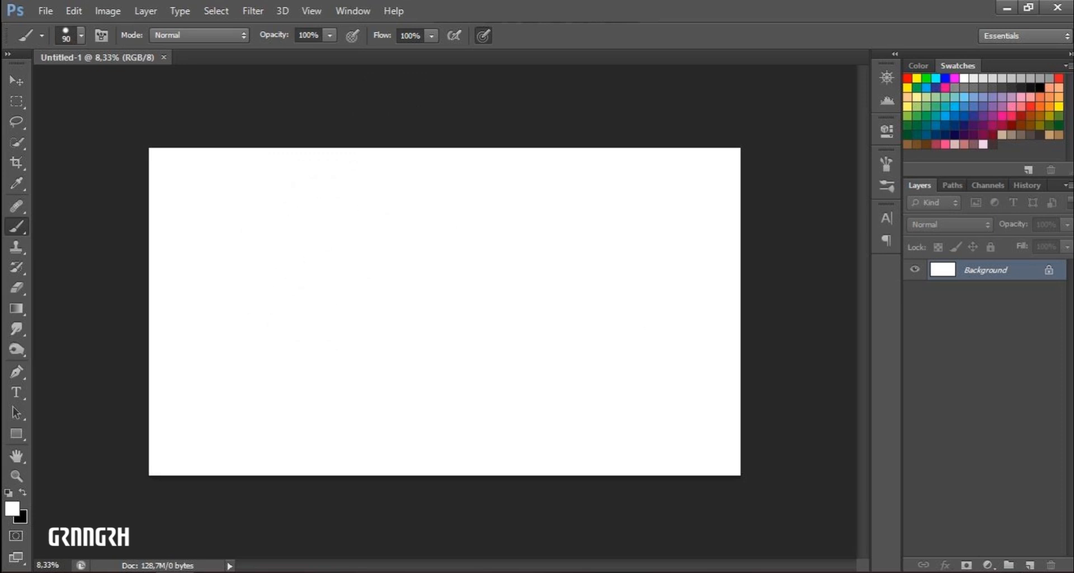
# Add one empty layer above the Background and undo the surplus second layer.
pyautogui.click(1039, 564)
pyautogui.click(1039, 563)
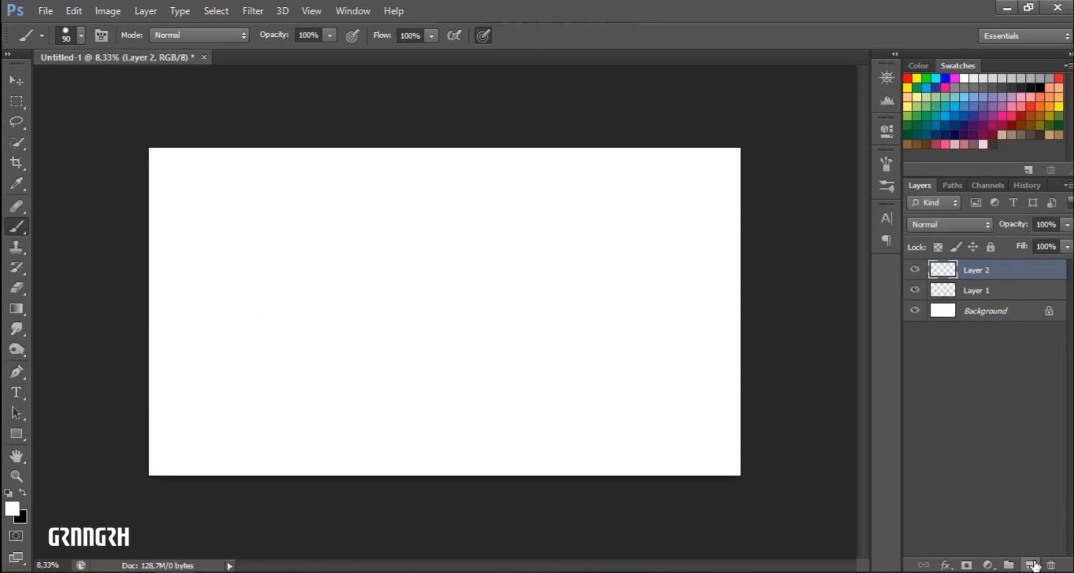
pyautogui.hotkey('ctrl', 'z')
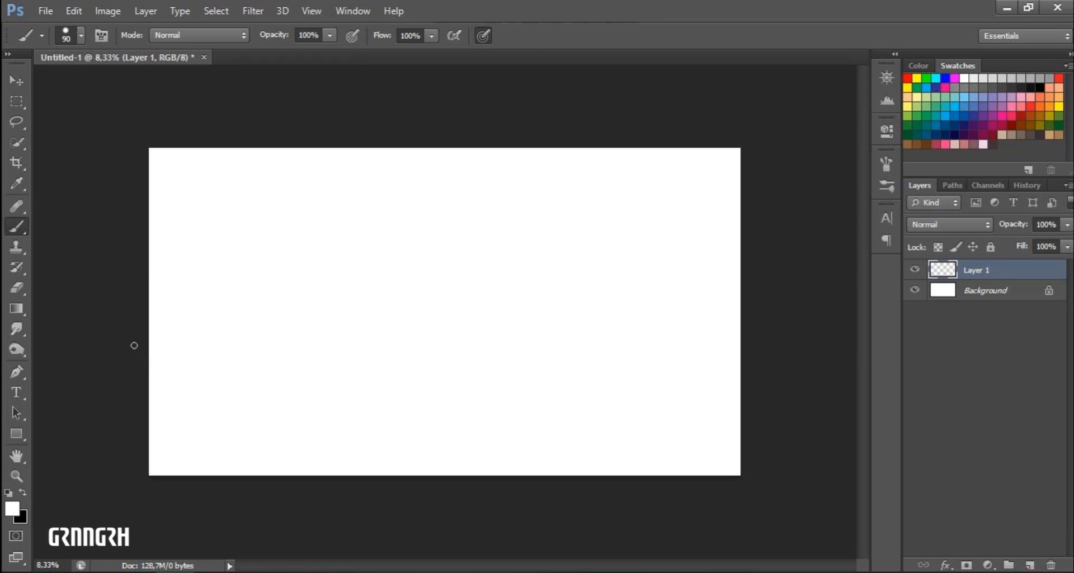
# Make black the foreground color, undo a test stroke and reduce the brush size to 50 px.
pyautogui.press('x')
pyautogui.moveTo(327, 299); pyautogui.dragTo(585, 347)
pyautogui.hotkey('ctrl', 'z')
pyautogui.press('[')
pyautogui.press('[')
pyautogui.press('[')
pyautogui.press('[')
# Paint three long wavy guide lines across the full width of the canvas, redoing the uppermost curve until it flows smoothly.
pyautogui.moveTo(225, 328)
pyautogui.mouseDown()
pyautogui.moveTo(649, 278)
pyautogui.moveTo(744, 290)
pyautogui.mouseUp()
pyautogui.moveTo(146, 278)
pyautogui.mouseDown()
pyautogui.moveTo(354, 355)
pyautogui.moveTo(652, 326)
pyautogui.moveTo(746, 338)
pyautogui.mouseUp()
pyautogui.moveTo(389, 358)
pyautogui.mouseDown()
pyautogui.moveTo(506, 291)
pyautogui.moveTo(746, 222)
pyautogui.mouseUp()
pyautogui.hotkey('ctrl', 'z')
pyautogui.moveTo(465, 333); pyautogui.dragTo(827, 260)
pyautogui.hotkey('ctrl', 'z')
pyautogui.moveTo(147, 259)
pyautogui.mouseDown()
pyautogui.moveTo(405, 298)
pyautogui.moveTo(839, 264)
pyautogui.mouseUp()
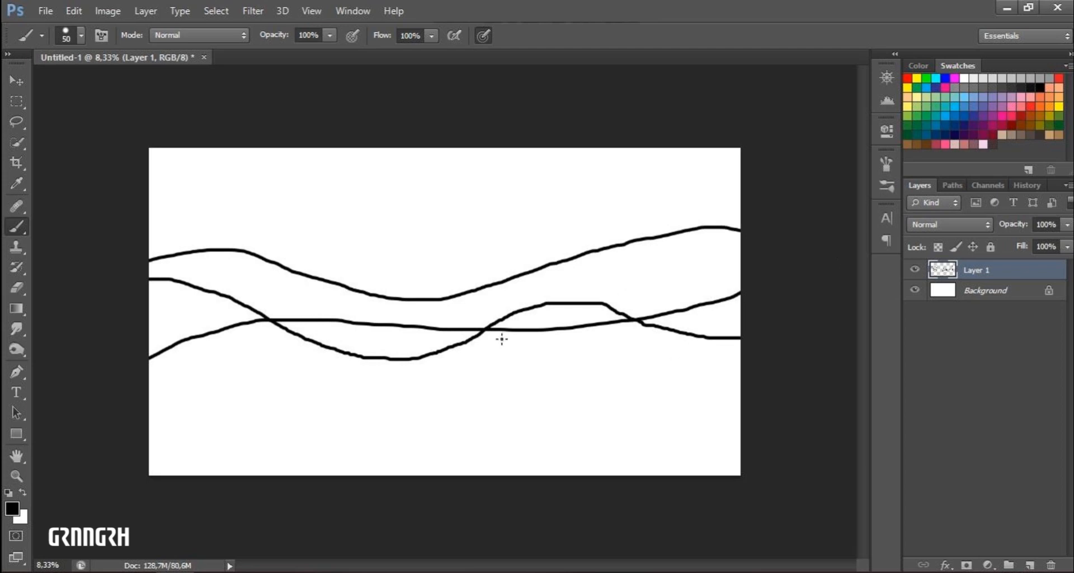
# Paint shorter guide curves branching off the waves at the lower right, upper left and upper right.
pyautogui.moveTo(826, 371); pyautogui.dragTo(828, 370)
pyautogui.moveTo(262, 277)
pyautogui.mouseDown()
pyautogui.moveTo(440, 299)
pyautogui.moveTo(708, 213)
pyautogui.mouseUp()
pyautogui.hotkey('ctrl', 'z')
pyautogui.moveTo(510, 276); pyautogui.dragTo(838, 177)
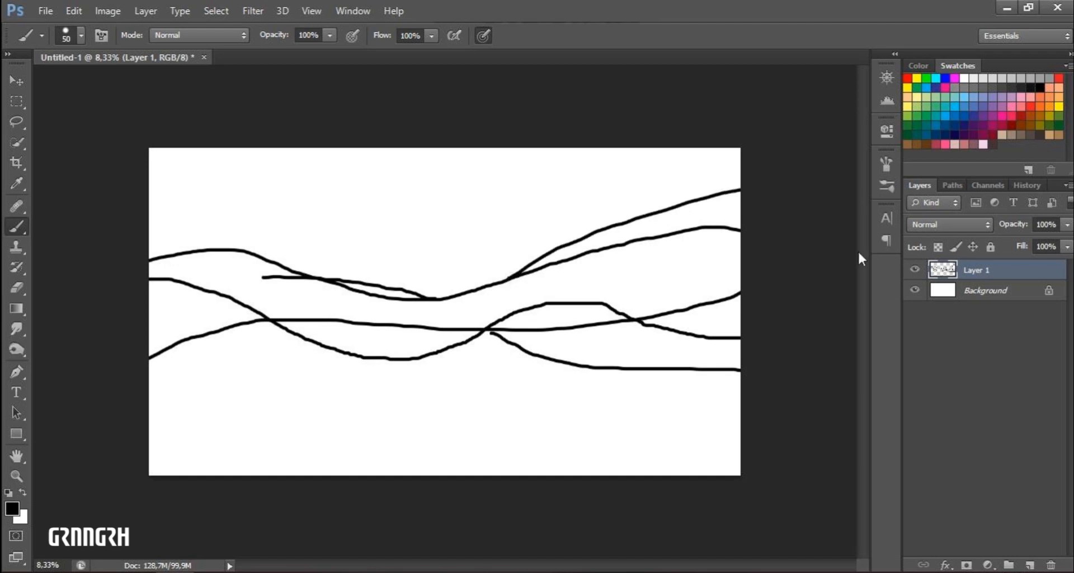
# Lower the opacity of the sketch layer to a light gray and set the Pen tool to Shape mode.
pyautogui.click(1067, 225)
pyautogui.moveTo(1065, 242); pyautogui.dragTo(1013, 244)
pyautogui.click(20, 372)
pyautogui.click(80, 369)
pyautogui.click(82, 35)
pyautogui.click(75, 49)
# Trace the main wave's lower edge with curved pen anchors from the left canvas edge to beyond the right edge, adjusting the handles.
pyautogui.click(146, 280)
pyautogui.moveTo(302, 339); pyautogui.dragTo(414, 412)
pyautogui.moveTo(544, 305); pyautogui.dragTo(603, 299)
pyautogui.moveTo(756, 335); pyautogui.dragTo(820, 290)
pyautogui.moveTo(603, 299); pyautogui.dragTo(666, 288)
pyautogui.moveTo(820, 290); pyautogui.dragTo(831, 311)
pyautogui.moveTo(683, 358); pyautogui.dragTo(663, 360)
pyautogui.moveTo(666, 289); pyautogui.dragTo(654, 294)
# Trace the main wave's upper edge back to the left and close the shape at about 9994 by 2077 px.
pyautogui.moveTo(740, 230); pyautogui.dragTo(727, 227)
pyautogui.moveTo(524, 274); pyautogui.dragTo(315, 349)
pyautogui.moveTo(247, 251); pyautogui.dragTo(173, 242)
pyautogui.click(136, 267)
pyautogui.keyDown('ctrl'); pyautogui.click(247, 252); pyautogui.keyUp('ctrl')
pyautogui.moveTo(315, 349); pyautogui.dragTo(366, 332)
pyautogui.moveTo(741, 230); pyautogui.dragTo(768, 244)
pyautogui.click(146, 280)
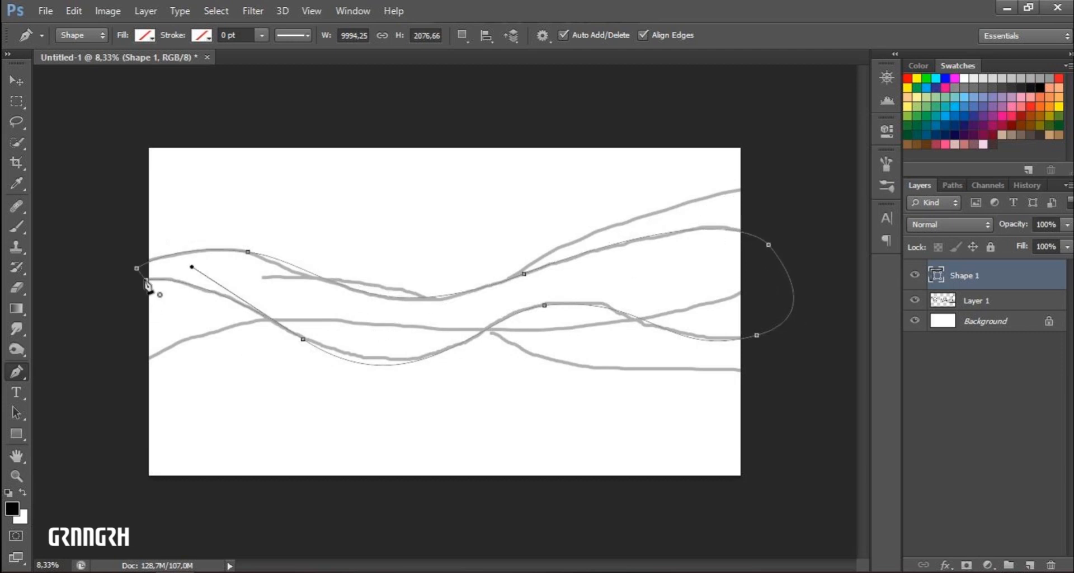
# Fill the main wave shape with solid bright orange (#ffae00).
pyautogui.click(144, 36)
pyautogui.click(145, 143)
pyautogui.click(146, 38)
pyautogui.click(146, 38)
pyautogui.click(219, 66)
pyautogui.click(876, 419)
pyautogui.moveTo(851, 250); pyautogui.dragTo(860, 238)
pyautogui.click(1039, 234)
pyautogui.click(146, 37)
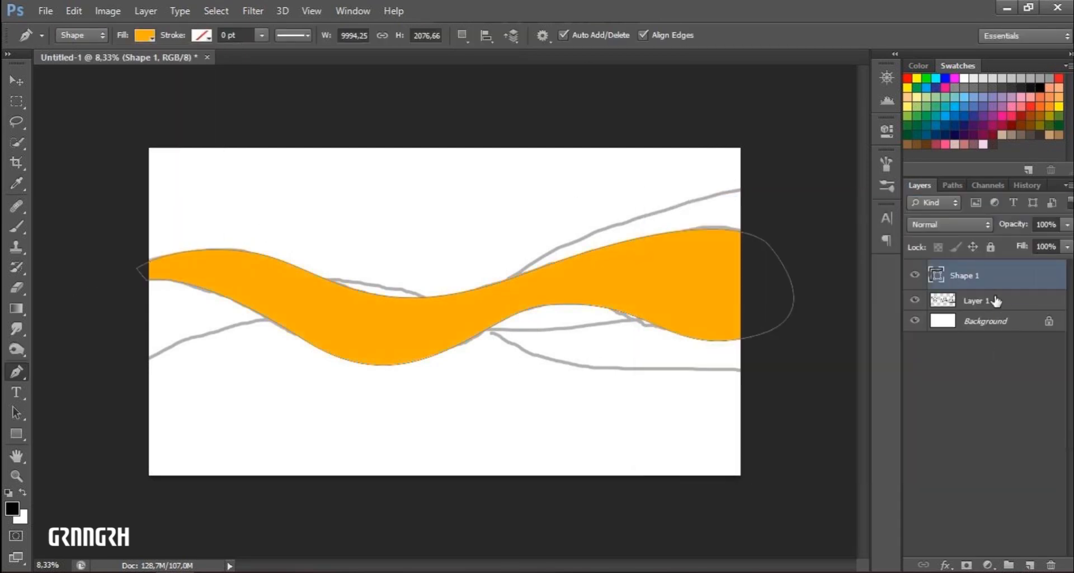
# Draw a closed wave about 9227 by 1978 px beneath the main wave, rising slightly above its upper edge.
pyautogui.click(993, 299)
pyautogui.click(206, 280)
pyautogui.moveTo(389, 285); pyautogui.dragTo(429, 296)
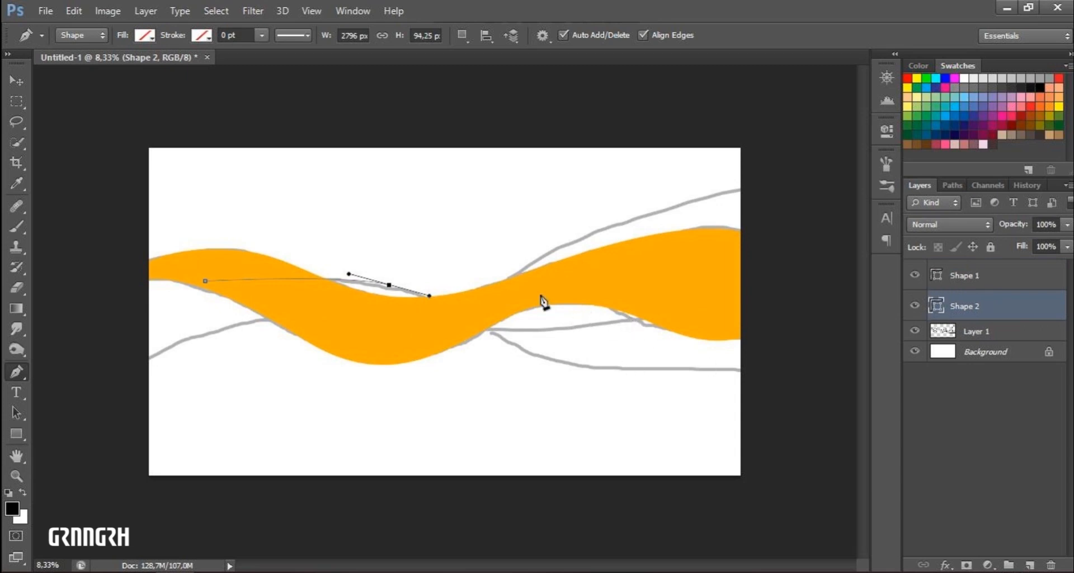
pyautogui.moveTo(579, 256); pyautogui.dragTo(662, 223)
pyautogui.moveTo(771, 231); pyautogui.dragTo(821, 256)
pyautogui.click(809, 330)
pyautogui.click(784, 349)
pyautogui.moveTo(624, 278); pyautogui.dragTo(553, 281)
pyautogui.moveTo(380, 329); pyautogui.dragTo(345, 328)
pyautogui.click(205, 280)
# Fill the second wave with a slightly darker orange based on the main wave's color.
pyautogui.click(146, 36)
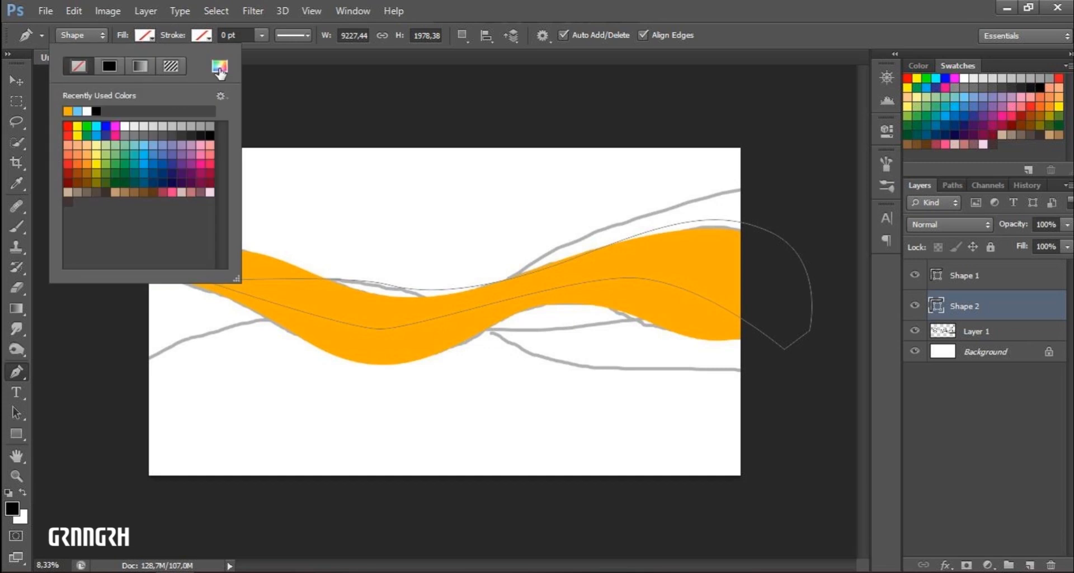
pyautogui.click(220, 67)
pyautogui.click(633, 263)
pyautogui.click(856, 255)
pyautogui.click(1042, 234)
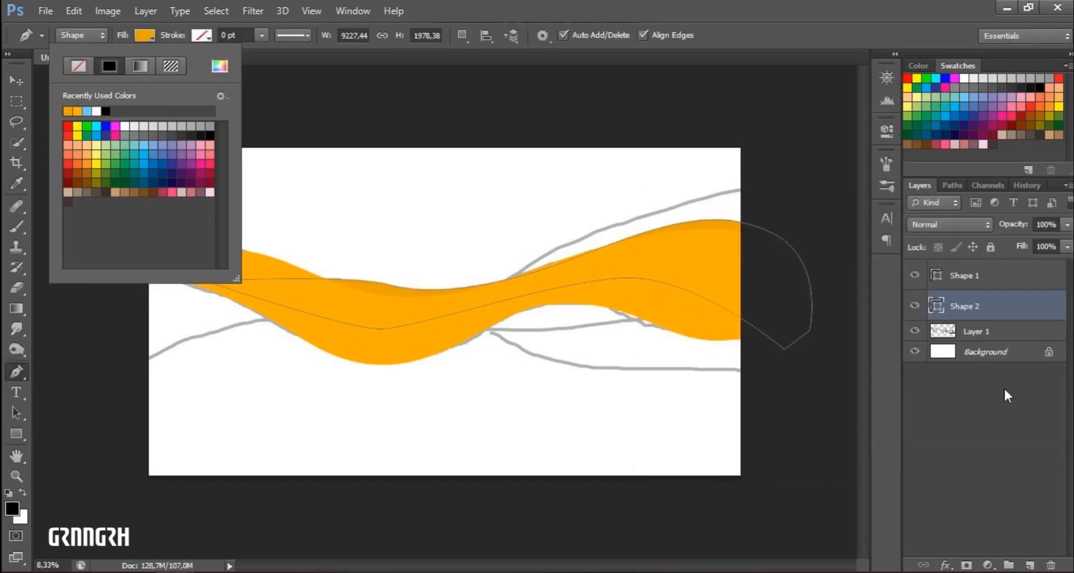
# Reshape the second wave's upper edge by moving its anchors and handles so it emerges smoothly from the main wave.
pyautogui.keyDown('ctrl'); pyautogui.click(383, 283); pyautogui.keyUp('ctrl')
pyautogui.moveTo(205, 280); pyautogui.dragTo(184, 268)
pyautogui.moveTo(349, 274); pyautogui.dragTo(183, 214)
pyautogui.moveTo(578, 257); pyautogui.dragTo(578, 247)
pyautogui.click(961, 390)
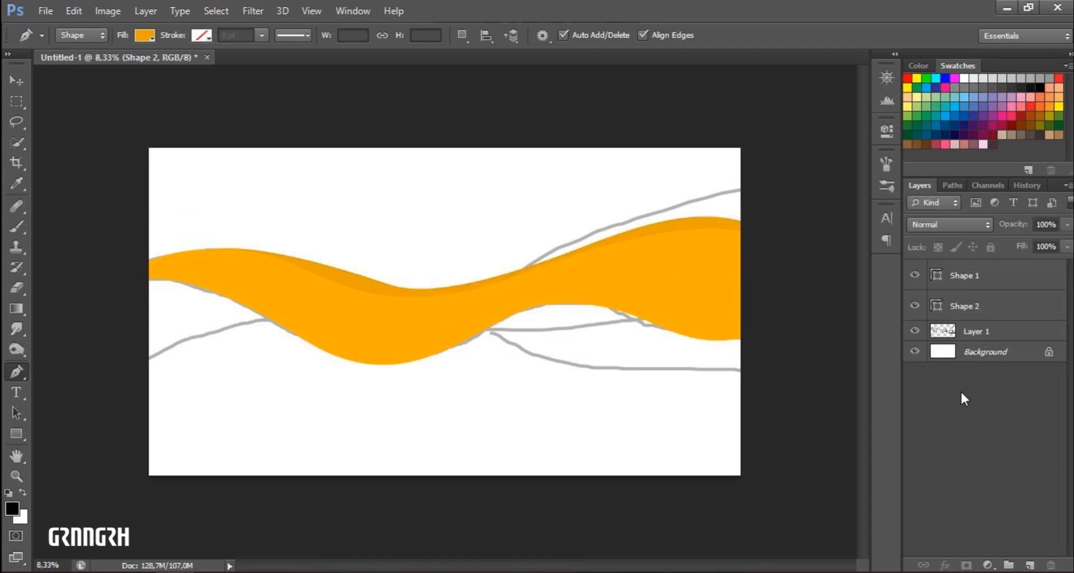
# Draw a third closed shape above the sketch layer, following the lower-left and upper-right guide curves behind both waves.
pyautogui.click(976, 331)
pyautogui.click(138, 377)
pyautogui.moveTo(305, 317); pyautogui.dragTo(425, 320)
pyautogui.moveTo(696, 306); pyautogui.dragTo(781, 263)
pyautogui.click(776, 256)
pyautogui.click(772, 189)
pyautogui.moveTo(496, 285); pyautogui.dragTo(308, 392)
pyautogui.keyDown('alt'); pyautogui.click(496, 285); pyautogui.keyUp('alt')
pyautogui.moveTo(270, 290); pyautogui.dragTo(175, 274)
pyautogui.click(121, 275)
pyautogui.click(138, 378)
# Fill the third shape with brown (#ad7601) and deselect it.
pyautogui.click(145, 35)
pyautogui.click(219, 66)
pyautogui.click(393, 298)
pyautogui.click(855, 305)
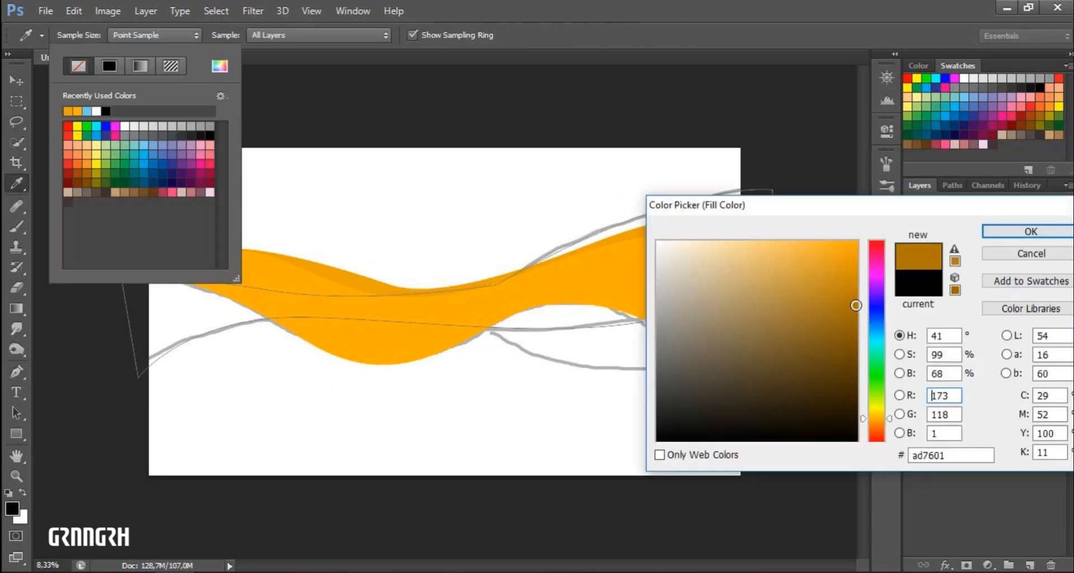
pyautogui.click(1028, 232)
pyautogui.click(981, 458)
# Draw a fourth closed shape above the sketch layer, curving down from the middle of the main wave past the right canvas edge.
pyautogui.click(982, 362)
pyautogui.click(411, 327)
pyautogui.moveTo(622, 367); pyautogui.dragTo(671, 399)
pyautogui.moveTo(780, 379); pyautogui.dragTo(814, 333)
pyautogui.moveTo(671, 400); pyautogui.dragTo(705, 410)
pyautogui.moveTo(411, 327); pyautogui.dragTo(418, 356)
pyautogui.moveTo(569, 338); pyautogui.dragTo(529, 318)
pyautogui.click(780, 378)
pyautogui.click(780, 292)
pyautogui.click(628, 269)
pyautogui.click(408, 322)
pyautogui.click(417, 356)
# Fill the fourth shape with a dark brown derived from the third shape's color, replacing a trial light orange.
pyautogui.click(145, 35)
pyautogui.click(220, 66)
pyautogui.click(595, 279)
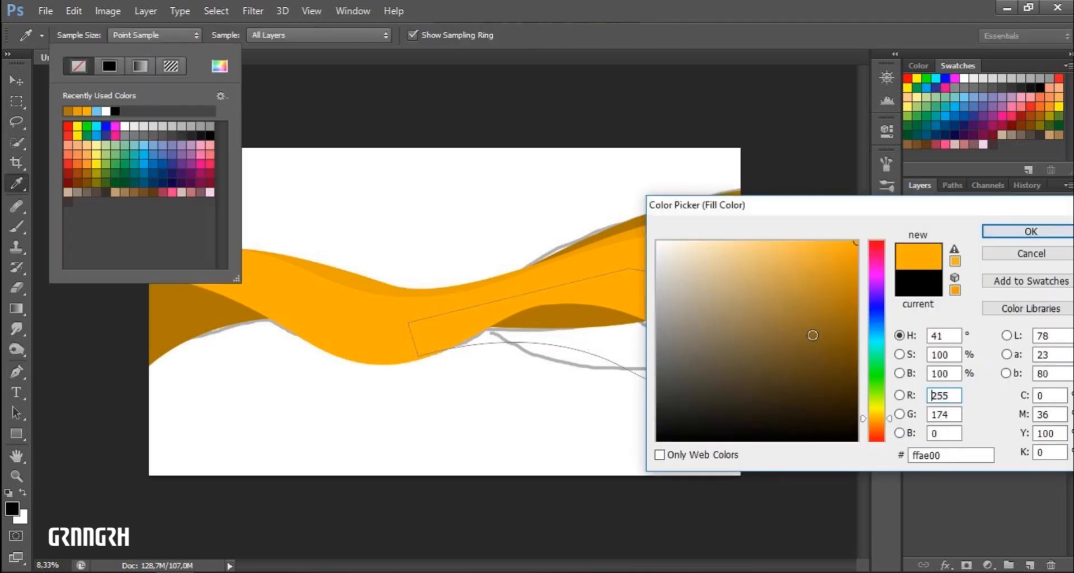
pyautogui.click(826, 243)
pyautogui.click(1006, 231)
pyautogui.click(220, 66)
pyautogui.click(565, 306)
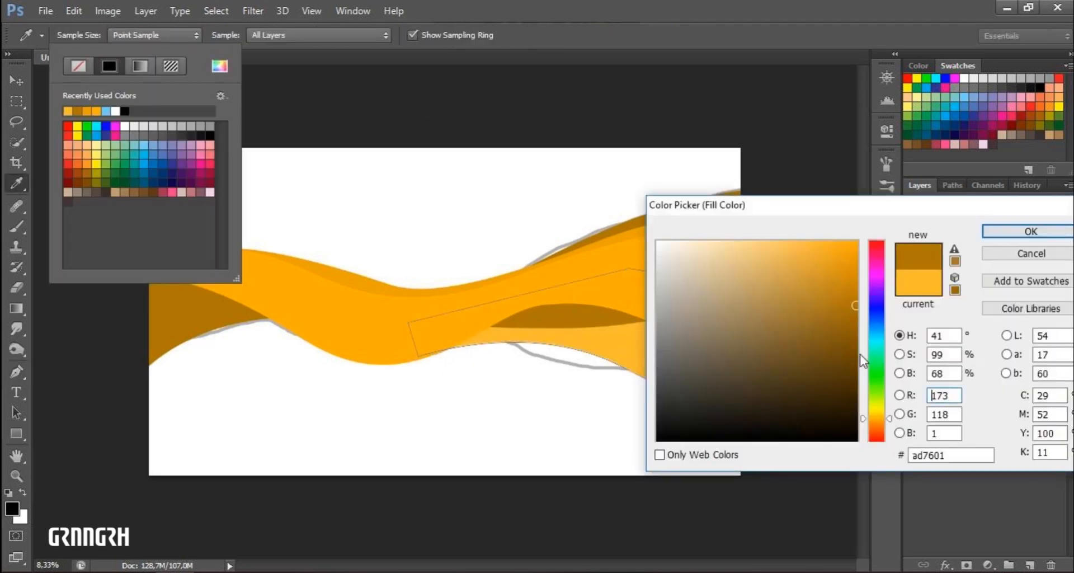
pyautogui.press('Return')
pyautogui.press('Return')
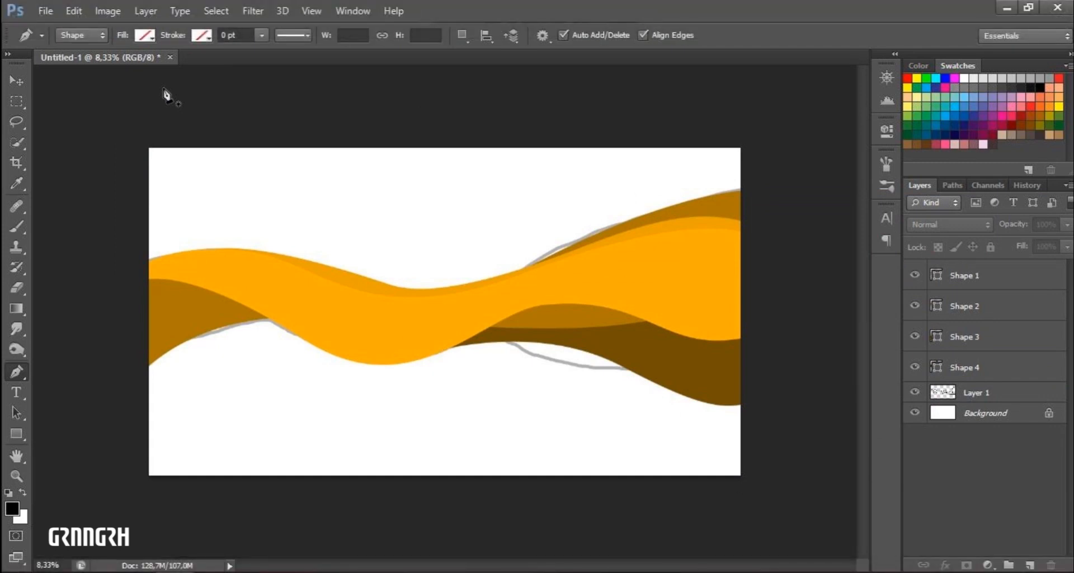
# Delete the painted sketch layer and switch to the Move tool.
pyautogui.click(984, 392)
pyautogui.press('Delete')
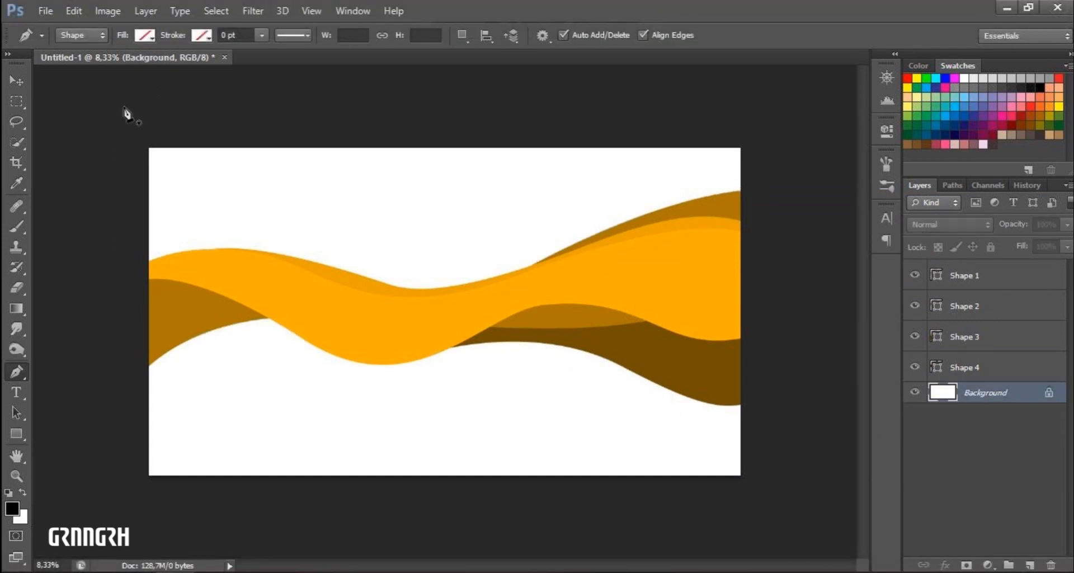
pyautogui.press('v')
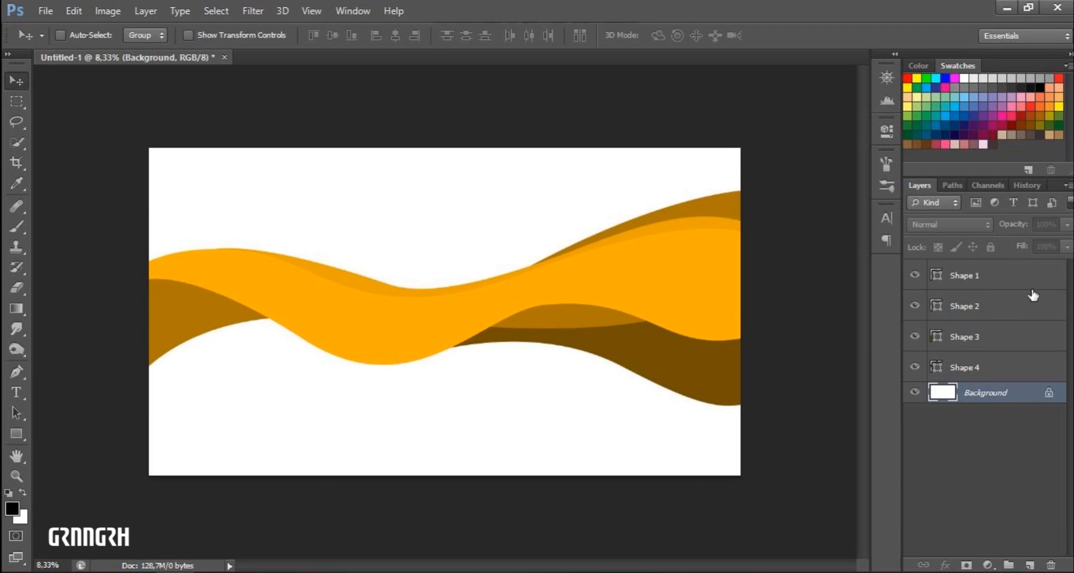
# Add a solid color fill layer in brown (#995b04) directly above the Background.
pyautogui.click(987, 564)
pyautogui.click(974, 226)
pyautogui.click(580, 280)
pyautogui.click(853, 320)
pyautogui.click(876, 422)
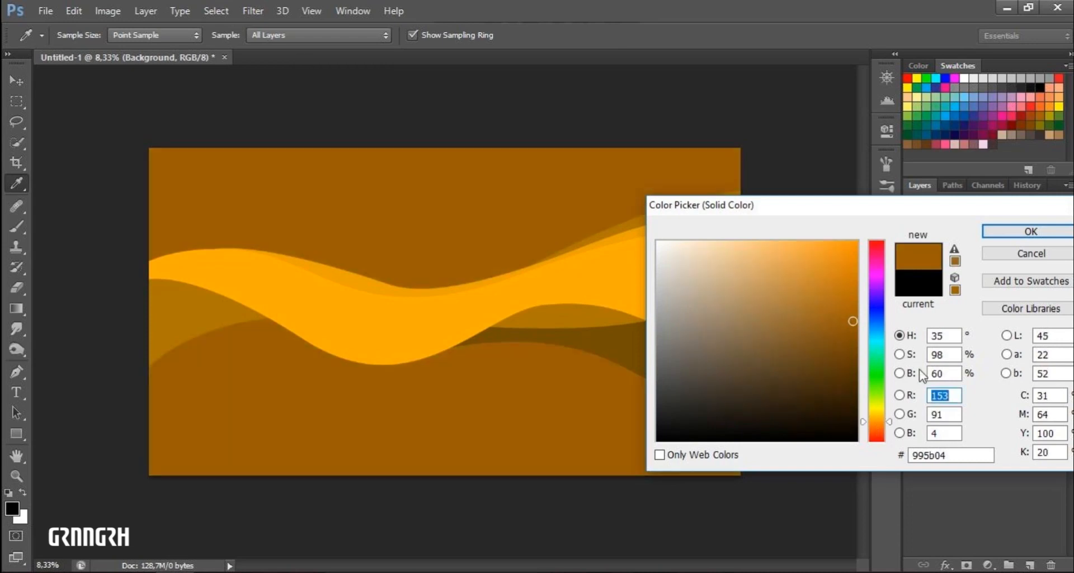
pyautogui.click(1017, 231)
pyautogui.click(973, 471)
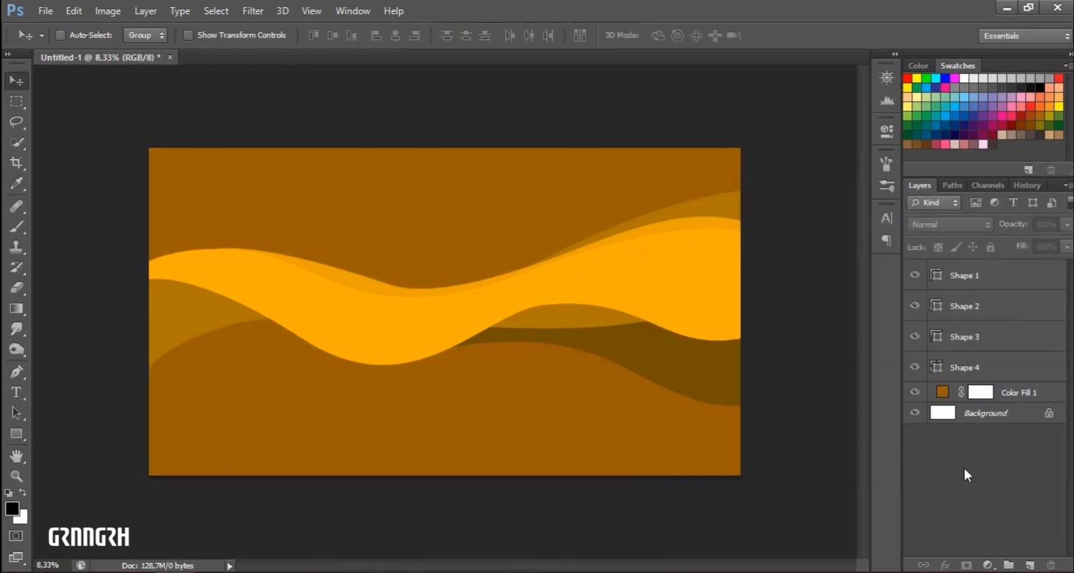
# Recolor the solid fill layer to a lighter mustard orange.
pyautogui.doubleClick(942, 391)
pyautogui.click(848, 286)
pyautogui.click(876, 414)
pyautogui.click(876, 419)
pyautogui.click(1019, 236)
pyautogui.press('v')
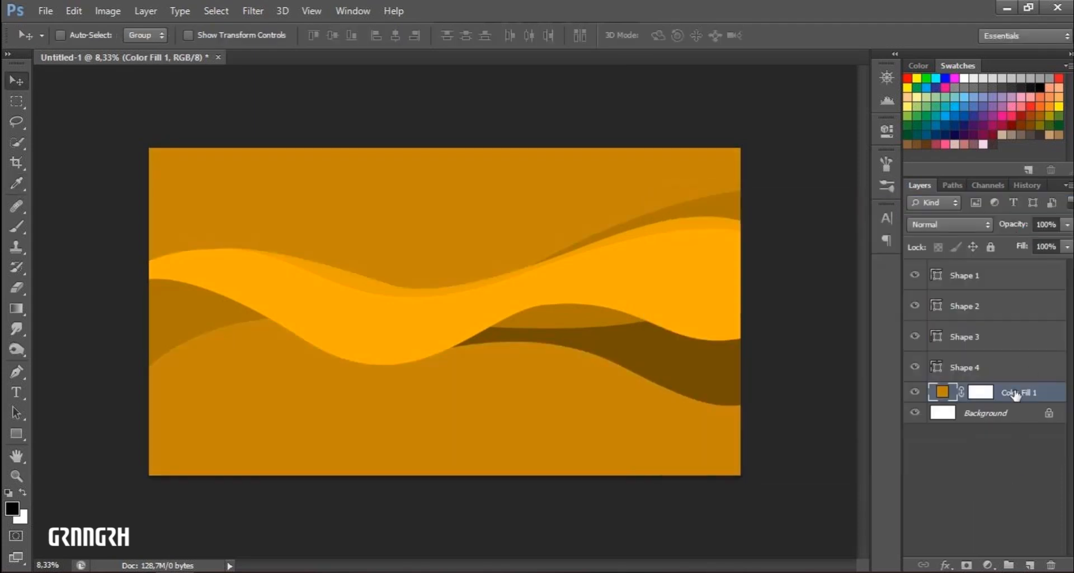
pyautogui.hotkey('ctrl', 'z')
# Change the solid fill layer to bright yellow and merge it down into the Background.
pyautogui.doubleClick(945, 393)
pyautogui.click(876, 417)
pyautogui.click(856, 242)
pyautogui.click(865, 413)
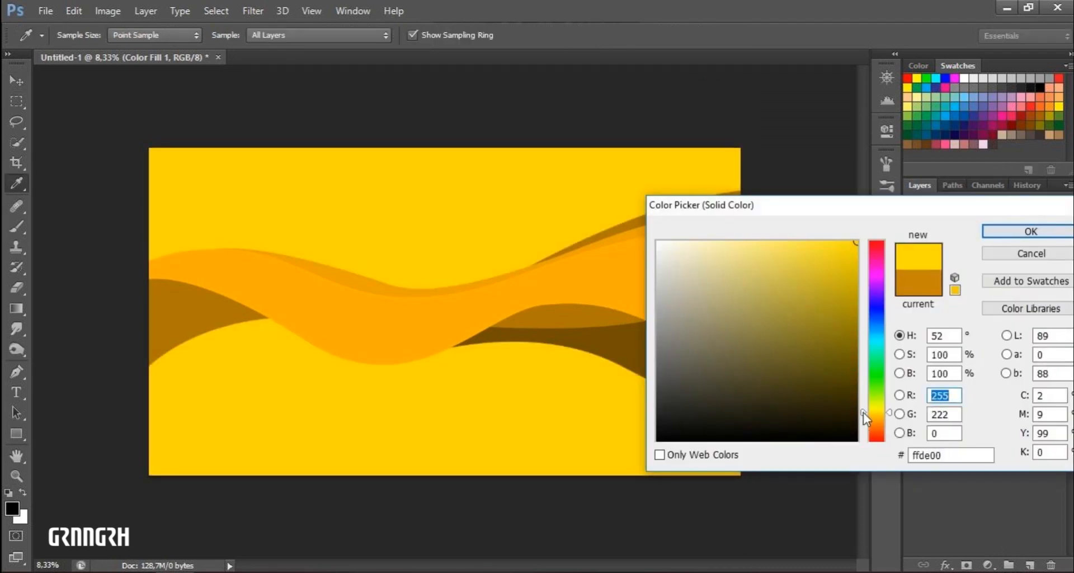
pyautogui.press('Return')
pyautogui.press('v')
pyautogui.hotkey('ctrl', 'e')
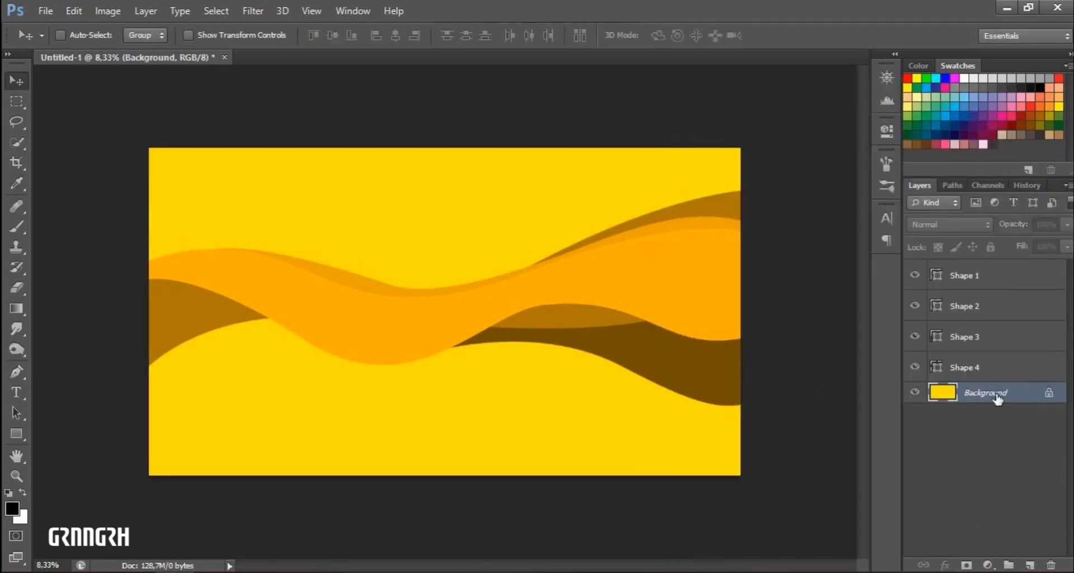
# Draw a rectangle shape about 9288 by 5288 px over the whole canvas, directly above the Background.
pyautogui.click(17, 433)
pyautogui.moveTo(142, 137); pyautogui.dragTo(752, 482)
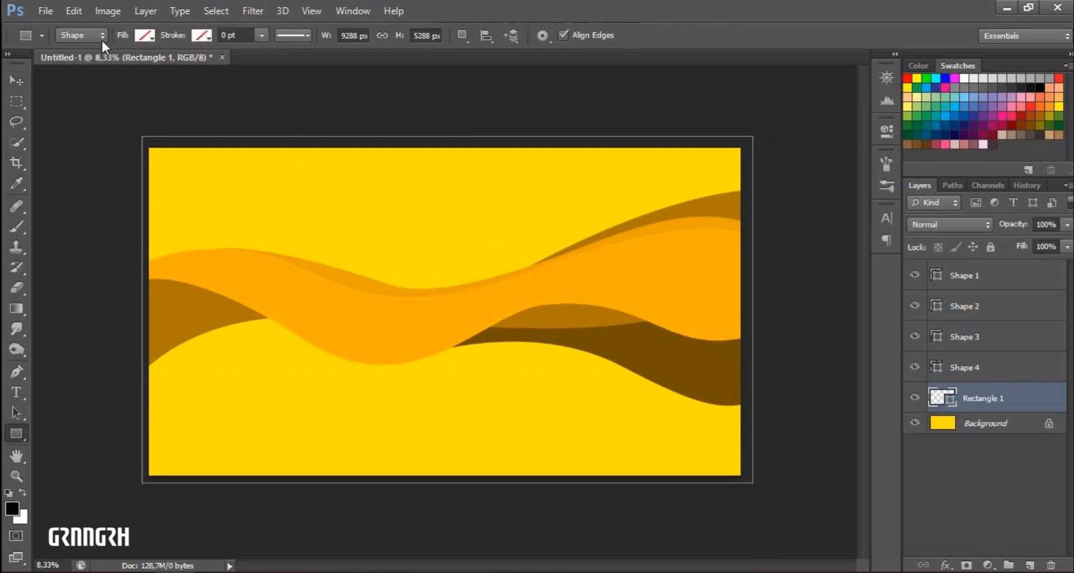
# Fill the full-canvas rectangle with solid yellow and keep its layer selected.
pyautogui.click(144, 35)
pyautogui.click(220, 71)
pyautogui.click(1038, 230)
pyautogui.click(986, 399)
# Add a Gradient Overlay to the rectangle and set its start stop to bright yellow.
pyautogui.click(945, 565)
pyautogui.click(962, 498)
pyautogui.click(834, 269)
pyautogui.click(619, 321)
pyautogui.click(695, 385)
pyautogui.click(877, 408)
pyautogui.moveTo(726, 328); pyautogui.dragTo(864, 238)
pyautogui.click(1031, 231)
# Set the end stop of the rectangle's gradient to orange #ffae00, sampled from the wave, and accept the gradient.
pyautogui.click(923, 322)
pyautogui.click(690, 390)
pyautogui.click(477, 304)
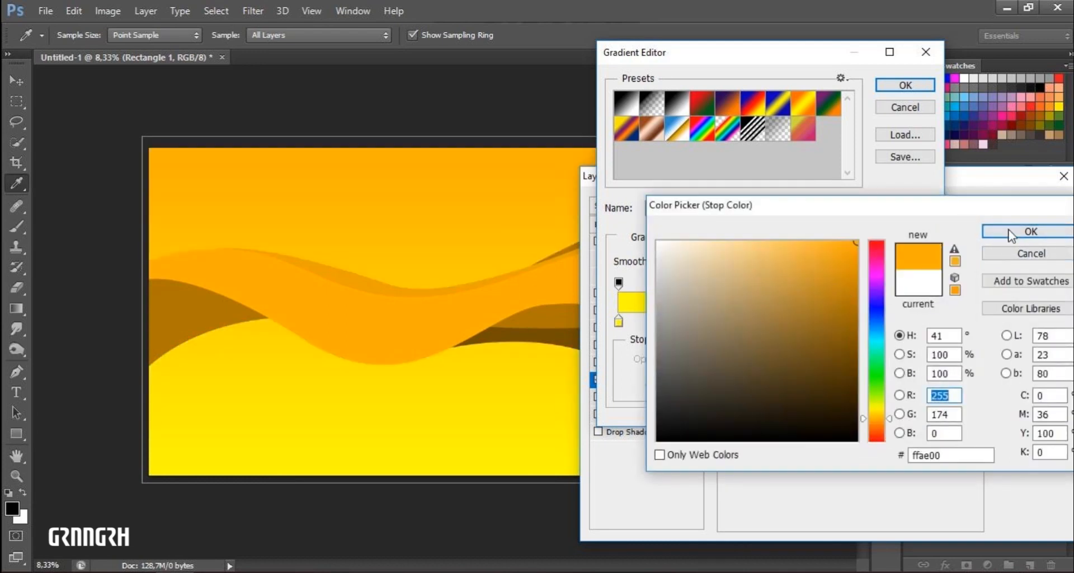
pyautogui.click(1007, 231)
pyautogui.click(898, 87)
# Rotate the rectangle's gradient to a diagonal from yellow at lower left to orange at upper right, and apply the style.
pyautogui.moveTo(808, 297); pyautogui.dragTo(817, 316)
pyautogui.click(808, 303)
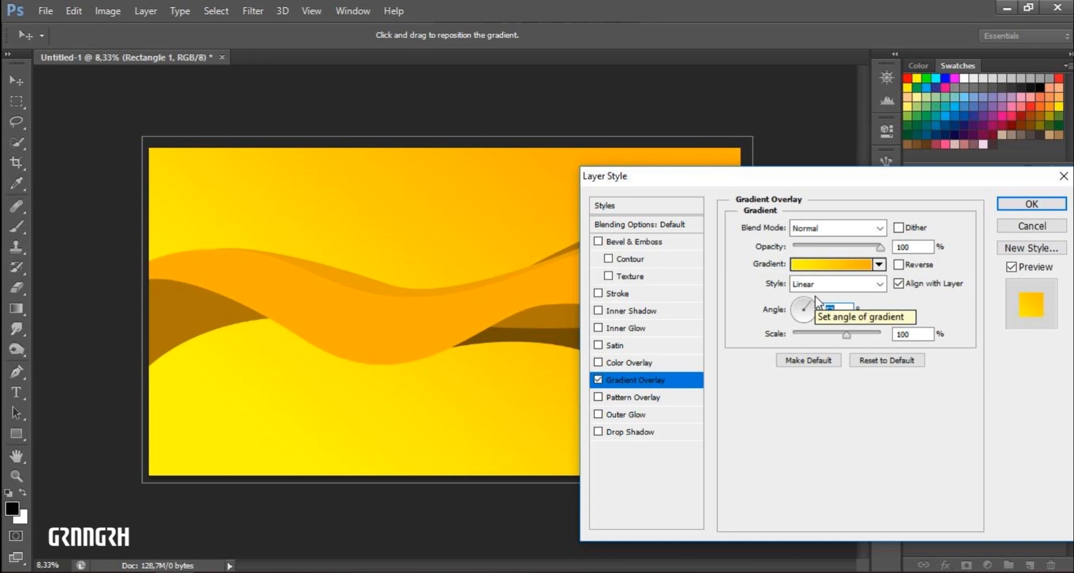
pyautogui.click(1031, 204)
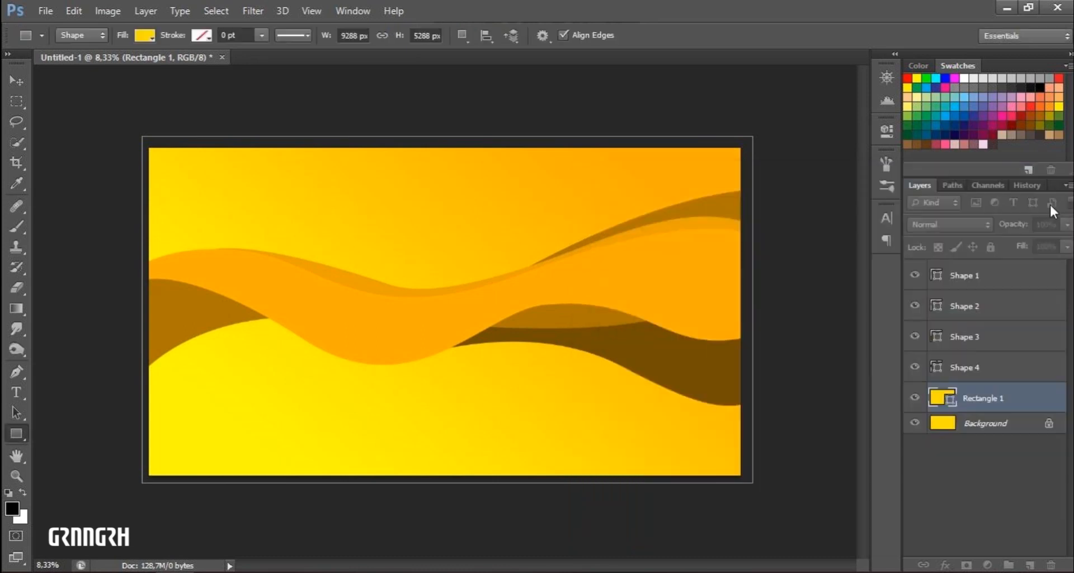
# Add a Gradient Overlay to Shape 1 and set its start stop to orange #ff9102.
pyautogui.click(963, 367)
pyautogui.click(963, 275)
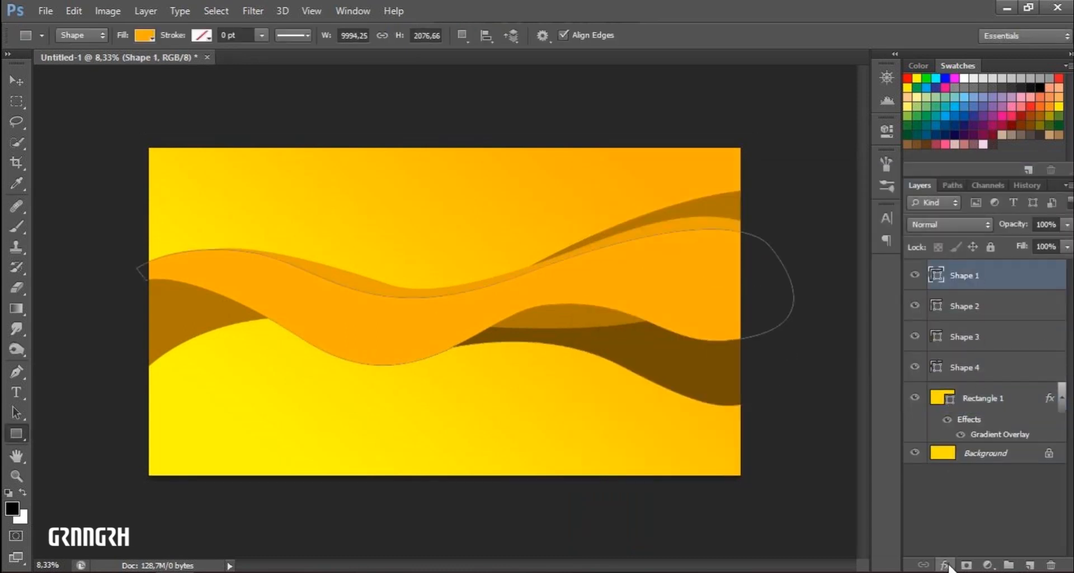
pyautogui.click(945, 565)
pyautogui.click(1001, 495)
pyautogui.click(805, 296)
pyautogui.click(618, 322)
pyautogui.doubleClick(619, 324)
pyautogui.moveTo(687, 381); pyautogui.dragTo(856, 239)
pyautogui.click(551, 201)
pyautogui.click(876, 421)
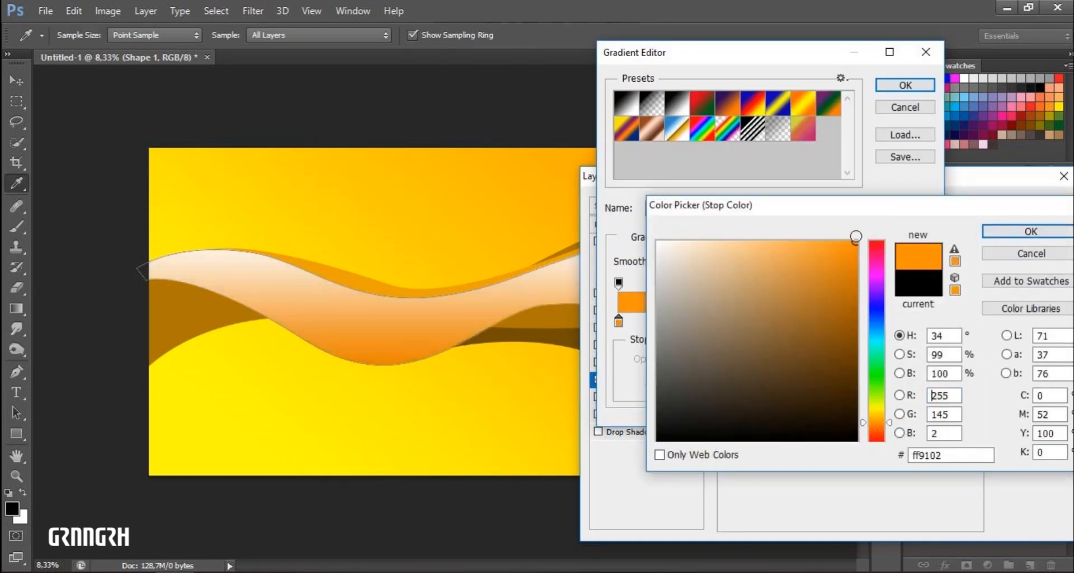
pyautogui.click(1031, 231)
# Set the end stop of Shape 1's gradient to yellow #ffd900 and accept the gradient.
pyautogui.click(921, 321)
pyautogui.click(696, 385)
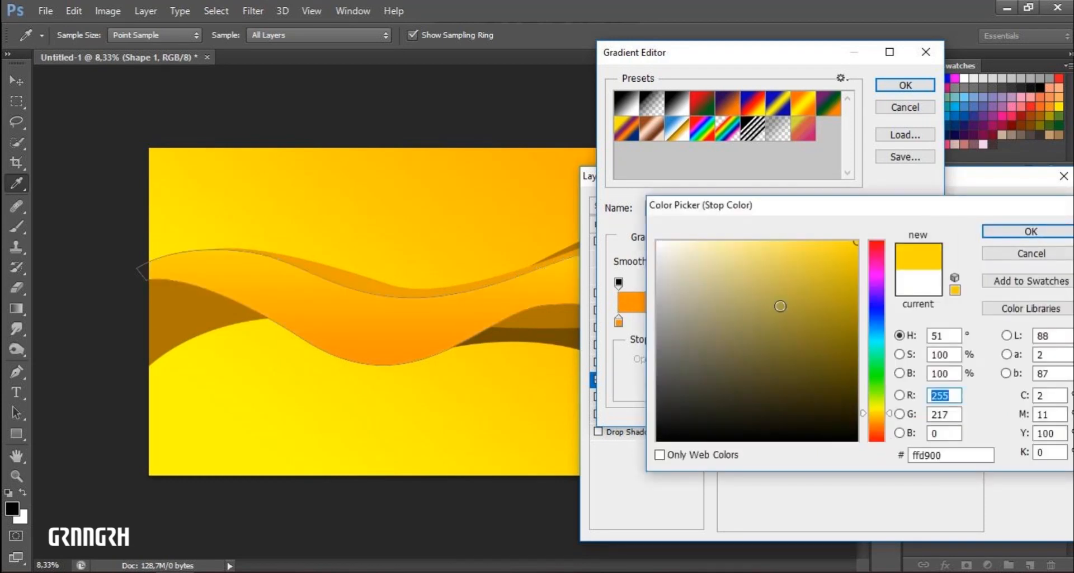
pyautogui.click(1030, 231)
pyautogui.press('Return')
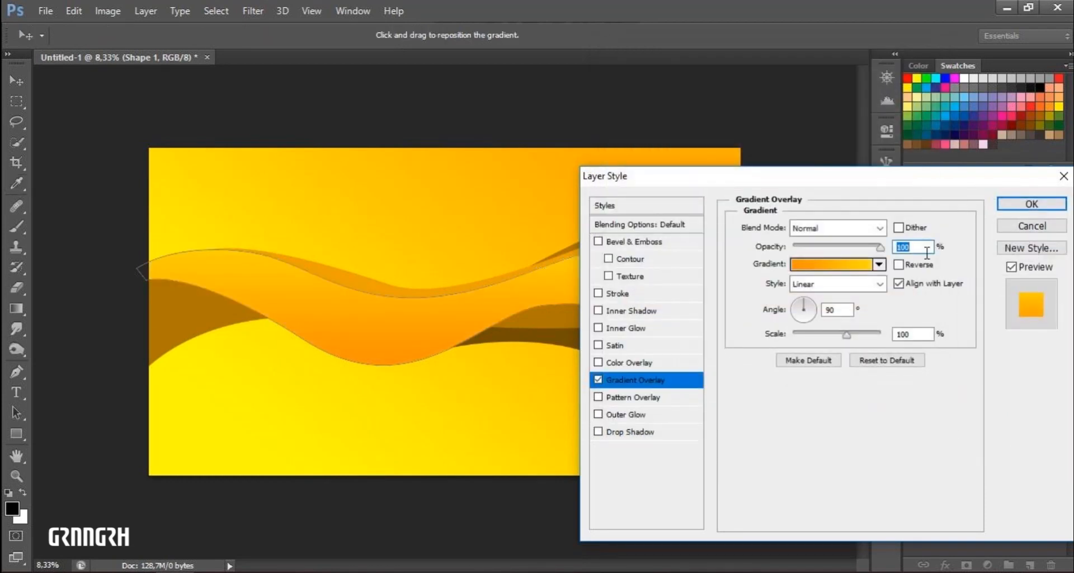
# Tilt the angle of Shape 1's gradient so the orange gathers toward the wave's right end, and apply the style.
pyautogui.moveTo(805, 305); pyautogui.dragTo(803, 304)
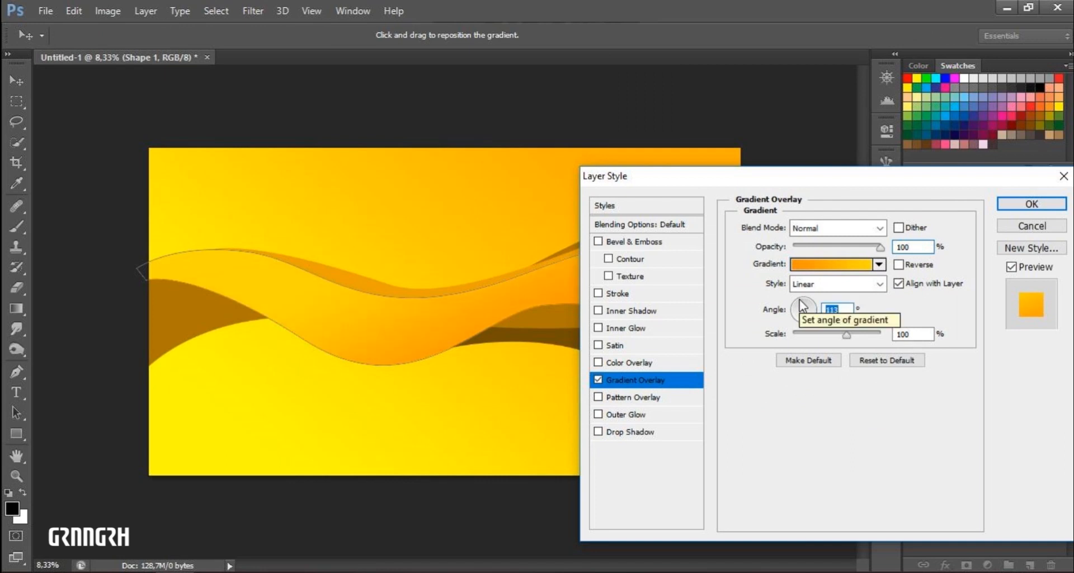
pyautogui.click(879, 248)
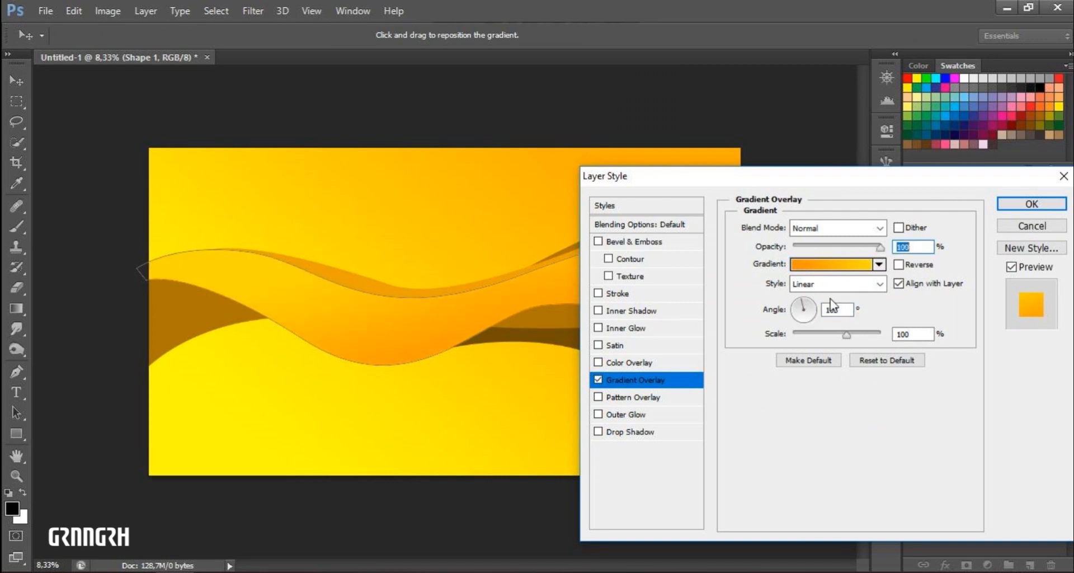
pyautogui.moveTo(803, 308); pyautogui.dragTo(806, 304)
pyautogui.press('Return')
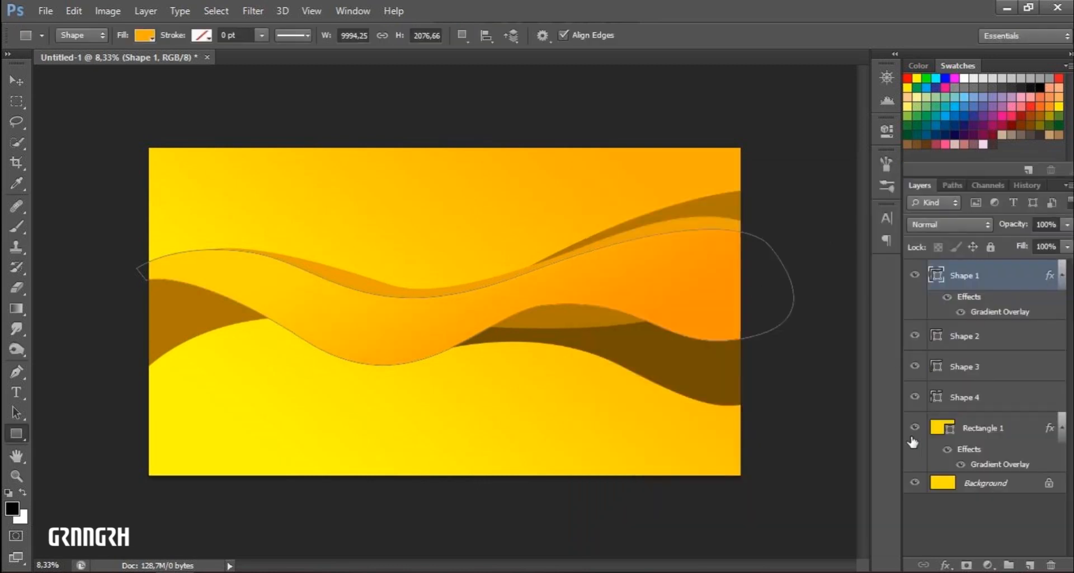
# Add a Gradient Overlay to Shape 2 and set its start stop to yellow #ffdc00.
pyautogui.click(964, 335)
pyautogui.click(944, 564)
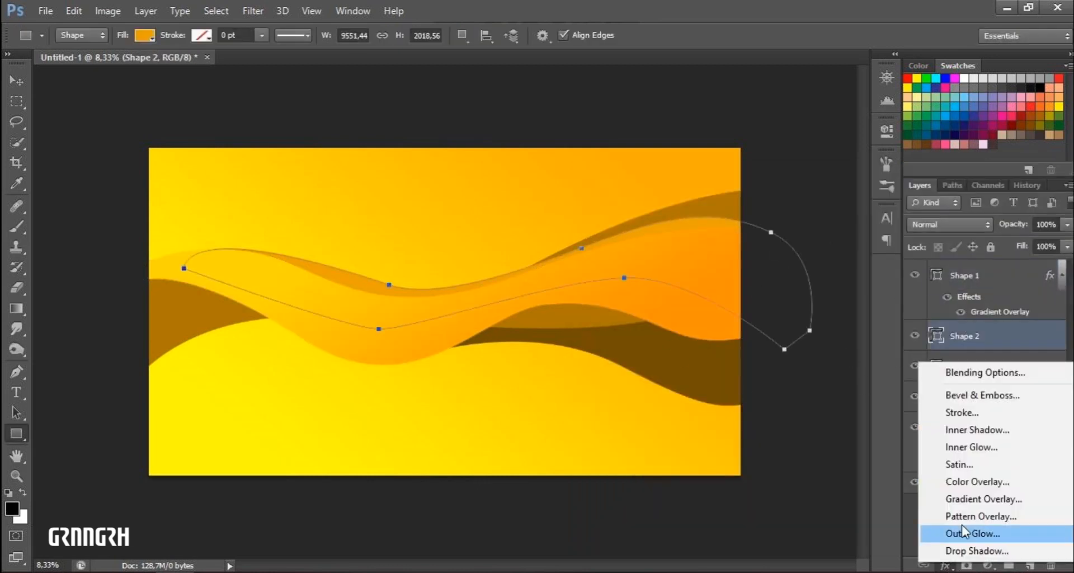
pyautogui.click(959, 508)
pyautogui.click(851, 271)
pyautogui.click(619, 320)
pyautogui.click(692, 385)
pyautogui.click(530, 243)
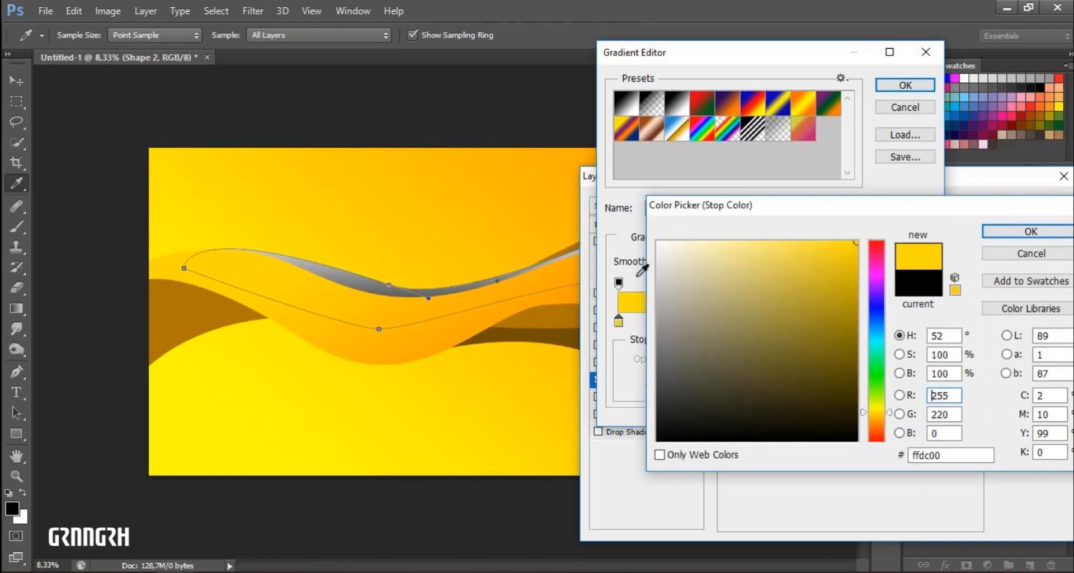
pyautogui.click(998, 234)
# Set the end stop of Shape 2's gradient to orange and apply the layer style.
pyautogui.doubleClick(921, 325)
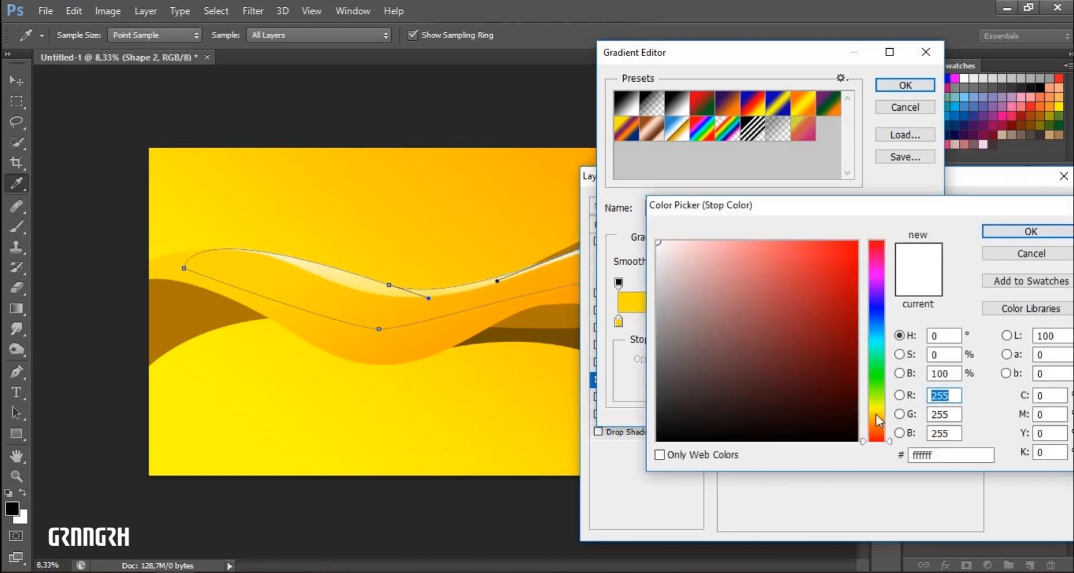
pyautogui.click(877, 413)
pyautogui.click(802, 257)
pyautogui.moveTo(675, 258); pyautogui.dragTo(767, 335)
pyautogui.click(886, 419)
pyautogui.moveTo(844, 254); pyautogui.dragTo(858, 240)
pyautogui.click(1030, 230)
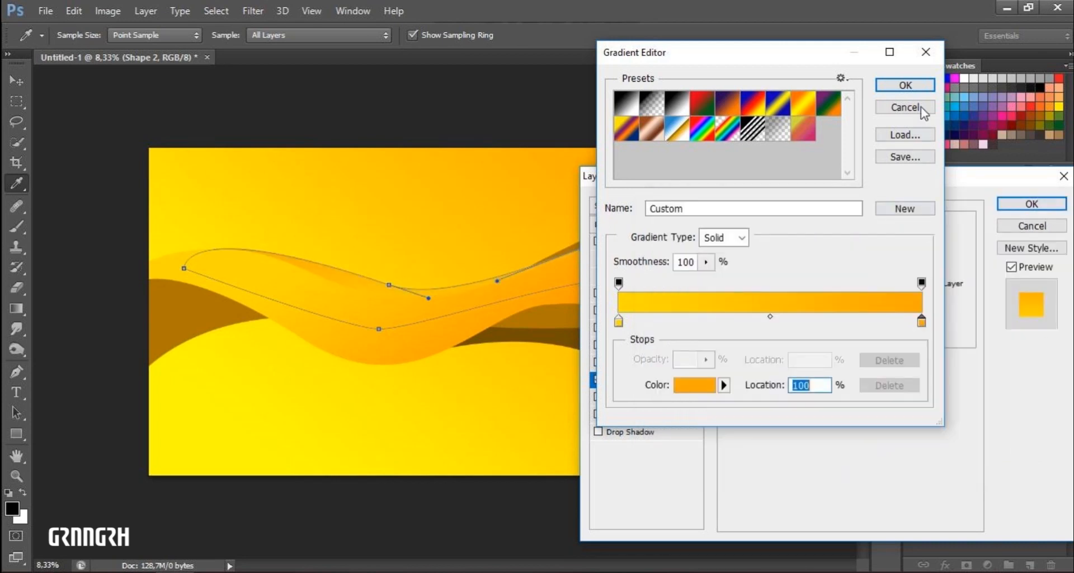
pyautogui.click(905, 85)
pyautogui.click(1028, 204)
# Add a Gradient Overlay to Shape 3 and set its start stop to an orange sampled from the wave.
pyautogui.click(964, 396)
pyautogui.click(945, 565)
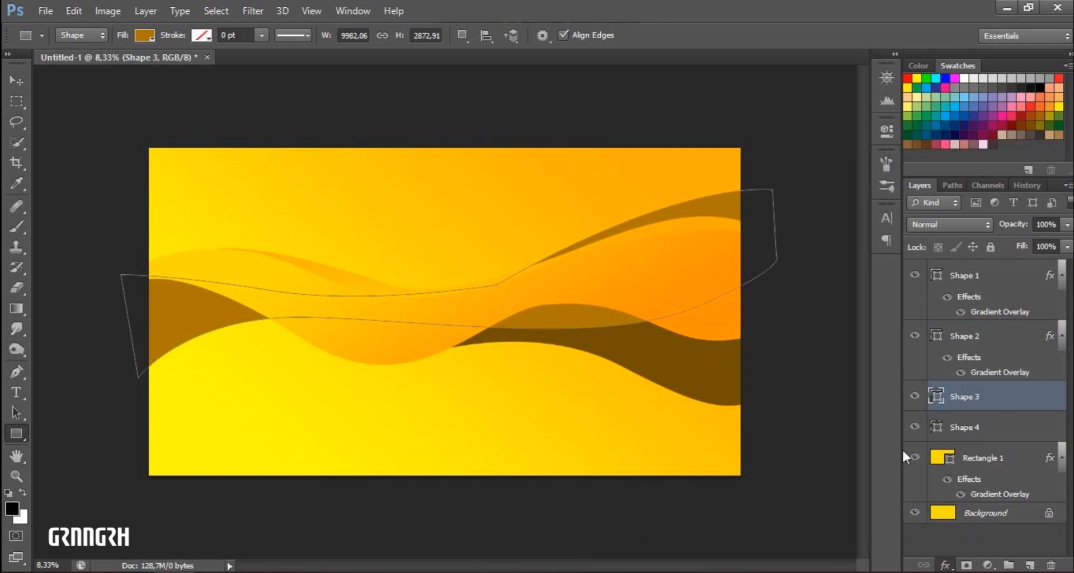
pyautogui.click(981, 436)
pyautogui.click(794, 266)
pyautogui.doubleClick(620, 321)
pyautogui.moveTo(684, 384); pyautogui.dragTo(769, 278)
pyautogui.click(497, 303)
pyautogui.click(1024, 229)
# Set the end stop of Shape 3's gradient to yellow and apply the layer style.
pyautogui.click(921, 321)
pyautogui.click(697, 386)
pyautogui.click(877, 407)
pyautogui.click(855, 246)
pyautogui.moveTo(865, 408); pyautogui.dragTo(865, 414)
pyautogui.click(1031, 231)
pyautogui.click(905, 85)
pyautogui.moveTo(879, 184)
pyautogui.mouseDown()
pyautogui.moveTo(976, 203)
pyautogui.moveTo(881, 202)
pyautogui.mouseUp()
pyautogui.click(1026, 222)
# Add a Gradient Overlay to Shape 4 running from orange #fc9e01 to yellow.
pyautogui.click(989, 454)
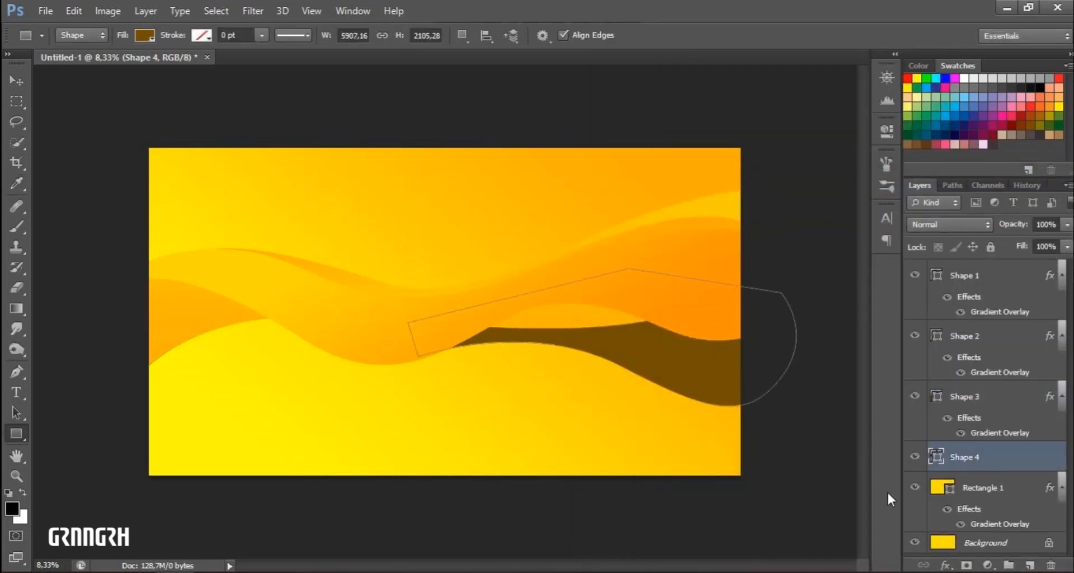
pyautogui.click(946, 564)
pyautogui.click(951, 497)
pyautogui.click(833, 287)
pyautogui.doubleClick(619, 321)
pyautogui.click(586, 290)
pyautogui.click(856, 243)
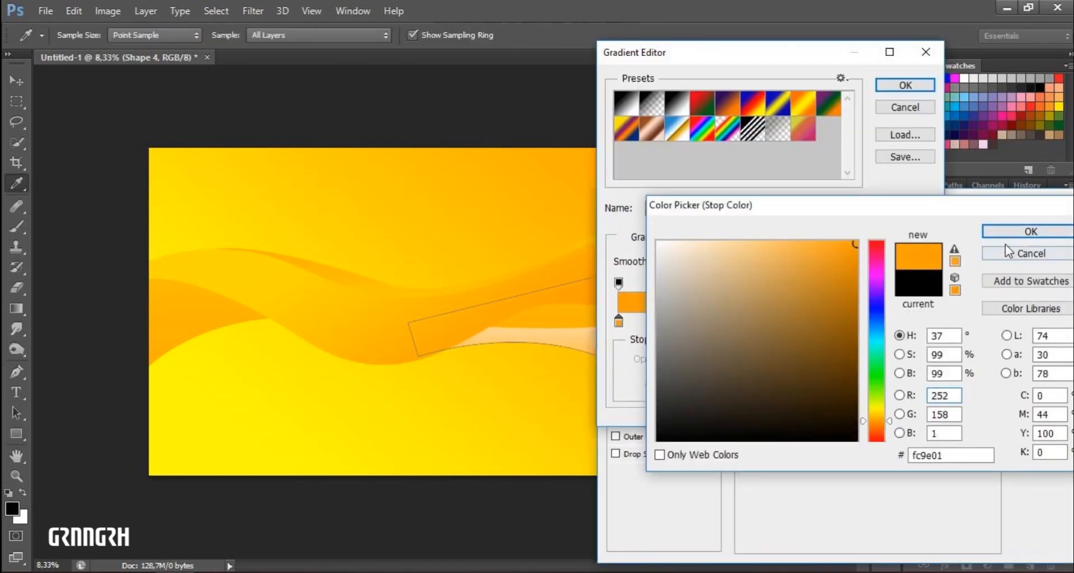
pyautogui.click(1011, 232)
pyautogui.click(921, 321)
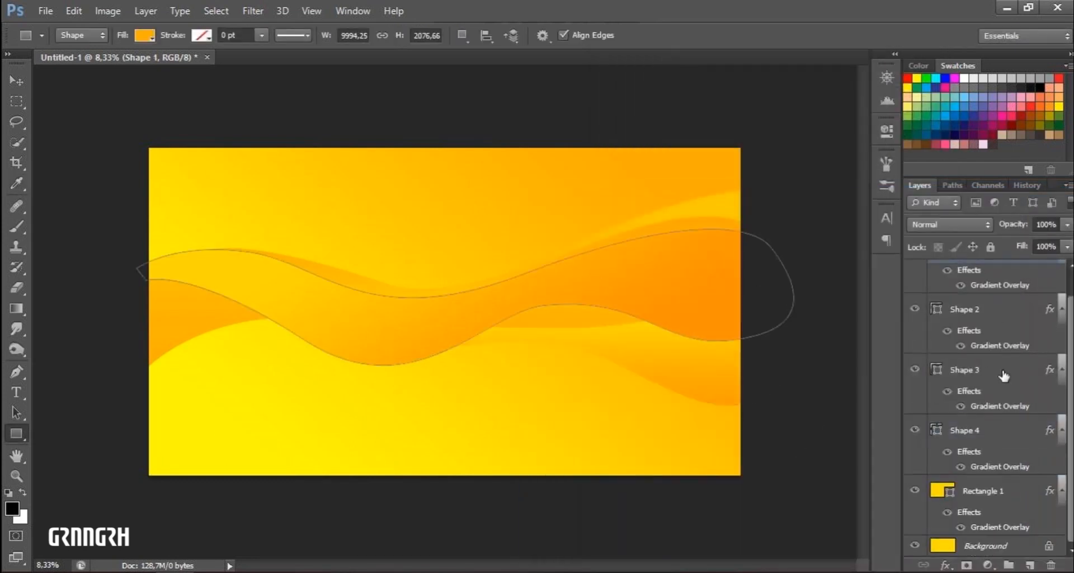
# Try to reposition a point on the right half of Shape 3's lower outline.
pyautogui.doubleClick(1017, 546)
pyautogui.click(683, 206)
pyautogui.click(981, 321)
pyautogui.click(1005, 381)
pyautogui.moveTo(697, 307); pyautogui.dragTo(755, 323)
pyautogui.hotkey('ctrl', 'z')
pyautogui.click(18, 373)
pyautogui.keyDown('ctrl'); pyautogui.click(698, 308); pyautogui.keyUp('ctrl')
pyautogui.moveTo(697, 308); pyautogui.dragTo(743, 329)
pyautogui.hotkey('ctrl', 'z')
# Edit the anchor points along Shape 3's lower edge with the Pen tool and pull its lower-right corner down.
pyautogui.click(696, 307)
pyautogui.click(680, 279)
pyautogui.moveTo(589, 297); pyautogui.dragTo(585, 285)
pyautogui.moveTo(776, 256); pyautogui.dragTo(808, 383)
pyautogui.click(526, 300)
pyautogui.click(393, 314)
pyautogui.moveTo(440, 311); pyautogui.dragTo(445, 316)
# Reshape the right half of Shape 3's lower edge into a smooth crest showing below Shape 1, and deselect the path.
pyautogui.moveTo(525, 299); pyautogui.dragTo(465, 335)
pyautogui.moveTo(680, 278); pyautogui.dragTo(667, 316)
pyautogui.moveTo(807, 383); pyautogui.dragTo(783, 338)
pyautogui.moveTo(667, 316); pyautogui.dragTo(668, 349)
pyautogui.moveTo(624, 351); pyautogui.dragTo(565, 304)
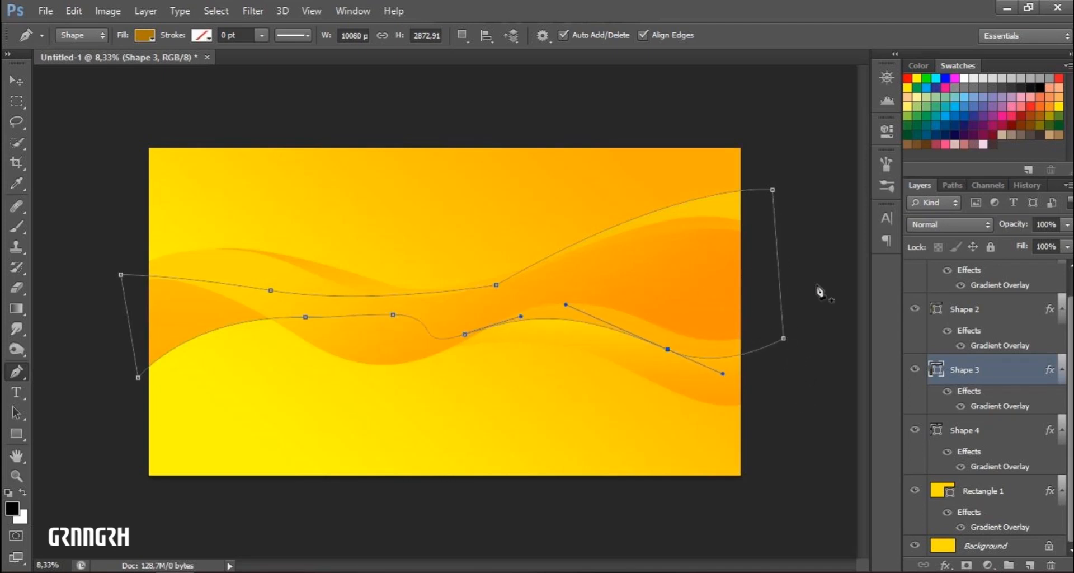
pyautogui.click(993, 547)
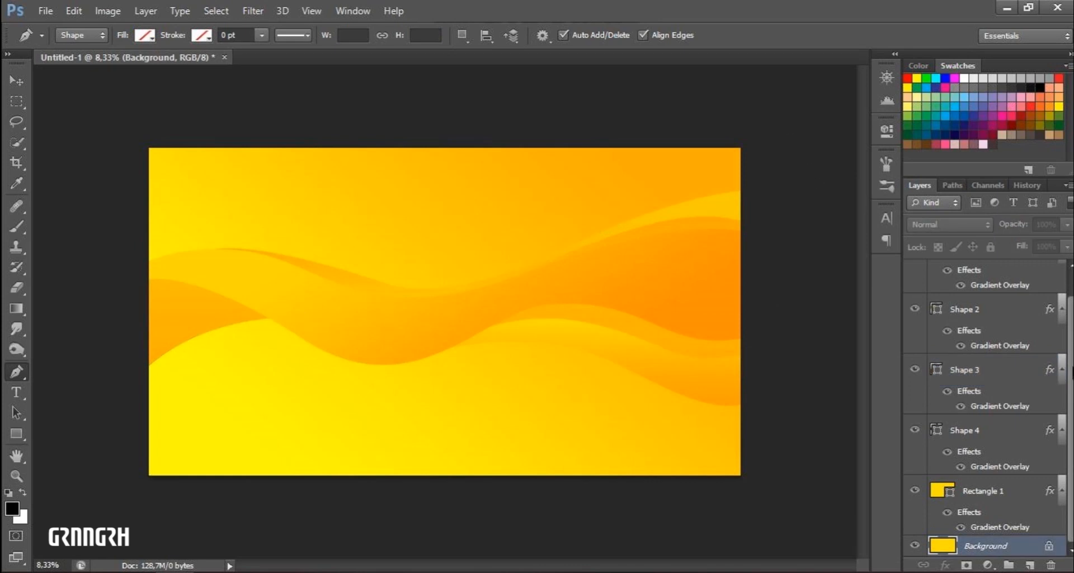
# Group the layers Shape 1 through Shape 4.
pyautogui.moveTo(1072, 372); pyautogui.dragTo(1072, 336)
pyautogui.click(995, 276)
pyautogui.moveTo(1072, 448); pyautogui.dragTo(1072, 486)
pyautogui.keyDown('shift'); pyautogui.click(1003, 433); pyautogui.keyUp('shift')
pyautogui.hotkey('ctrl', 'g')
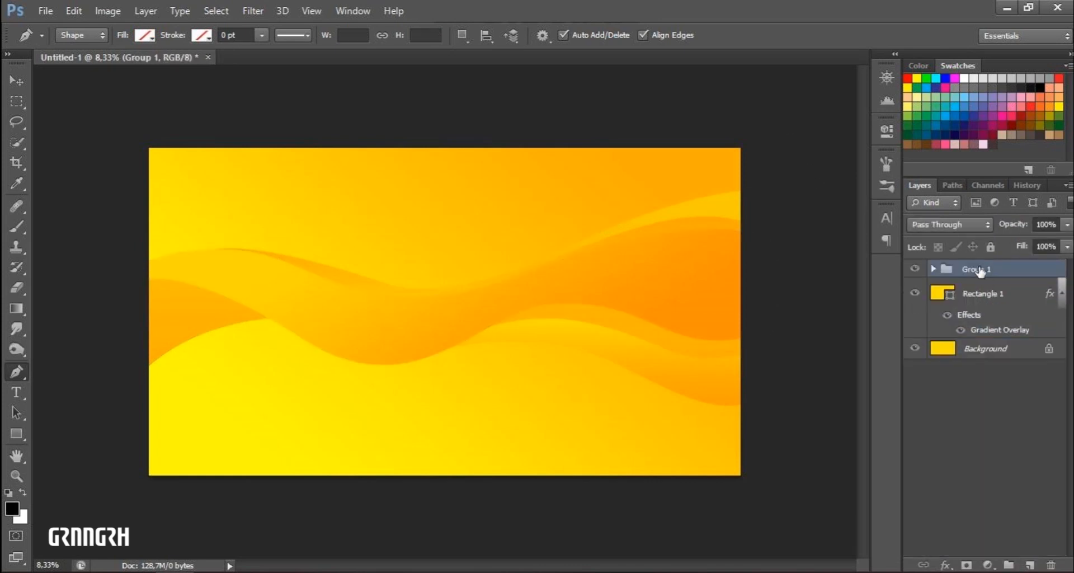
# Add the text "MODERN" in 36 pt Arial Bold above the waves near the canvas's upper middle.
pyautogui.click(411, 212)
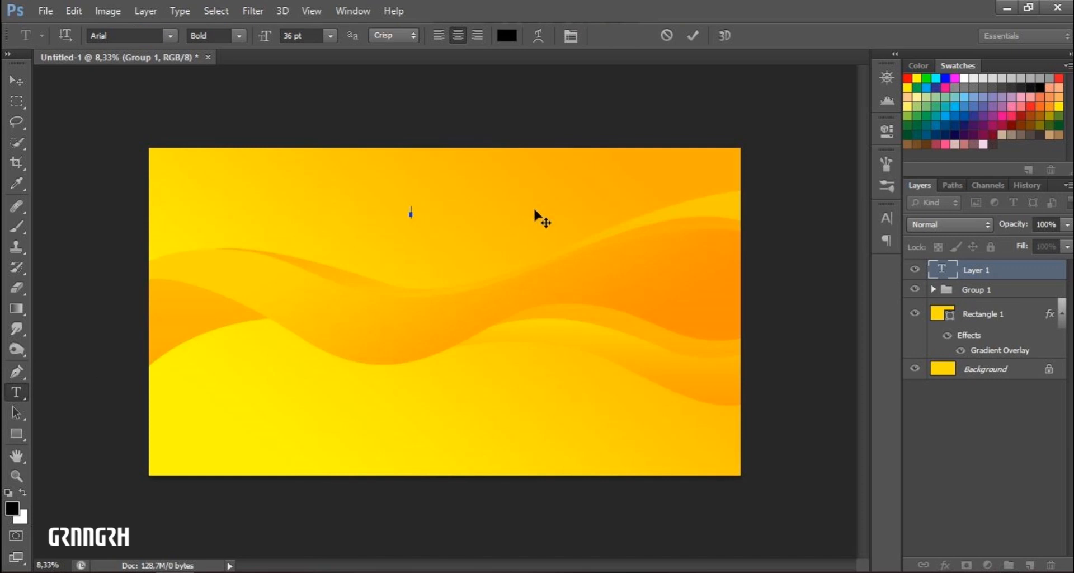
pyautogui.write('MINIMALIS')
pyautogui.press('BackSpace')
pyautogui.press('BackSpace')
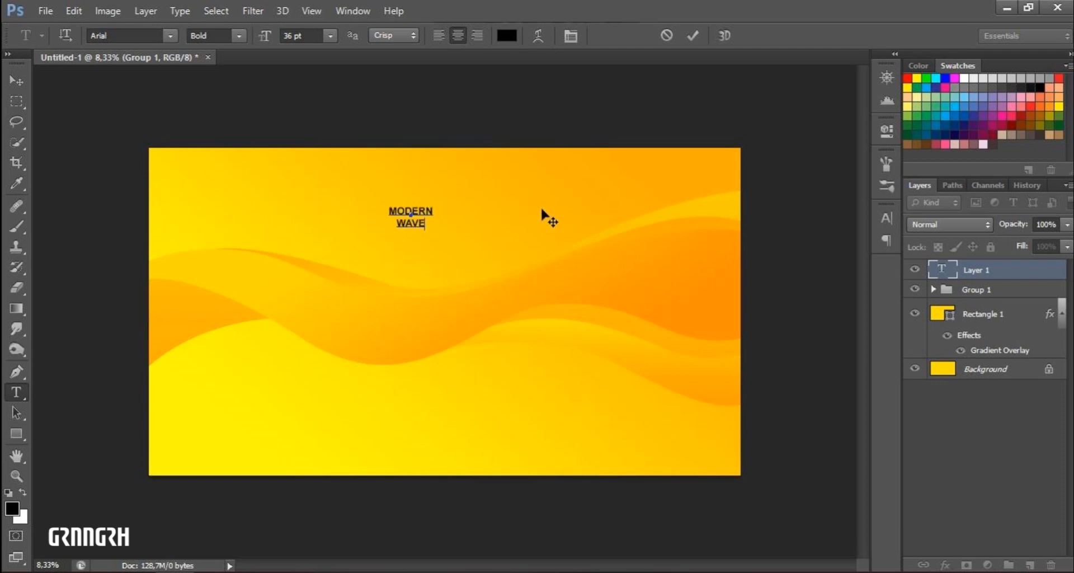
pyautogui.press('BackSpace')
pyautogui.press('BackSpace')
pyautogui.press('BackSpace')
pyautogui.press('BackSpace')
pyautogui.press('BackSpace')
pyautogui.press('BackSpace')
pyautogui.press('BackSpace')
pyautogui.press('BackSpace')
pyautogui.press('BackSpace')
pyautogui.press('BackSpace')
pyautogui.press('BackSpace')
pyautogui.write('MODERN')
# Commit the "MODERN" text and change its color to white.
pyautogui.click(19, 82)
pyautogui.click(18, 394)
pyautogui.doubleClick(410, 212)
pyautogui.click(507, 35)
pyautogui.click(662, 246)
pyautogui.click(1054, 233)
# Move the "MODERN" text into the upper-left corner of the canvas with a small margin.
pyautogui.click(19, 82)
pyautogui.moveTo(373, 207); pyautogui.dragTo(153, 166)
pyautogui.hotkey('shift', 'Left')
pyautogui.hotkey('shift', 'Left')
pyautogui.hotkey('shift', 'Left')
pyautogui.hotkey('shift', 'Left')
pyautogui.hotkey('shift', 'Left')
pyautogui.hotkey('shift', 'Left')
pyautogui.hotkey('shift', 'Left')
pyautogui.hotkey('shift', 'Up')
pyautogui.hotkey('shift', 'Up')
pyautogui.hotkey('shift', 'Up')
pyautogui.hotkey('shift', 'Up')
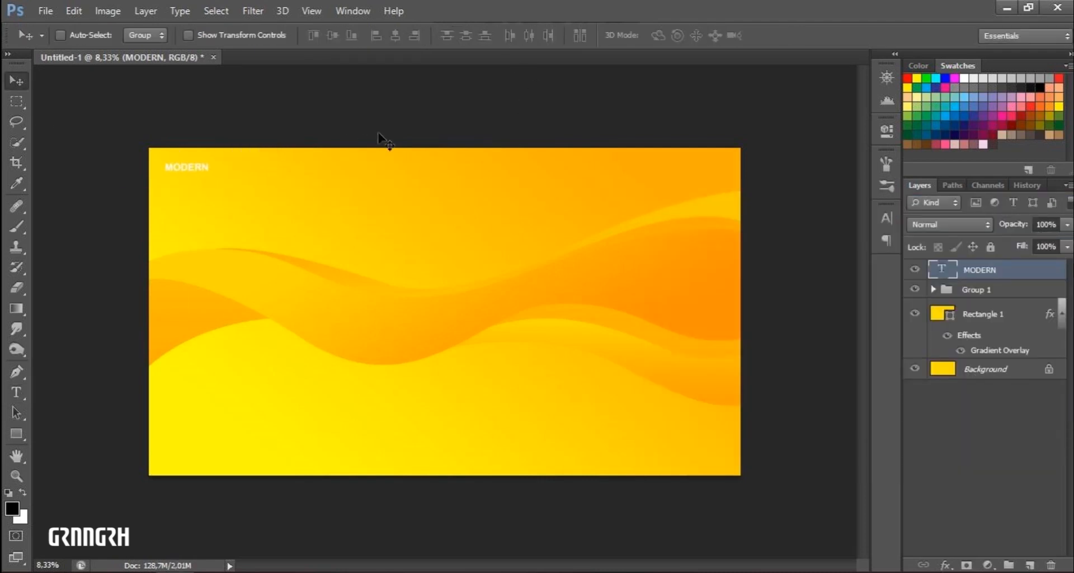
# Widen the letter spacing of the "MODERN" text.
pyautogui.press('t')
pyautogui.doubleClick(186, 167)
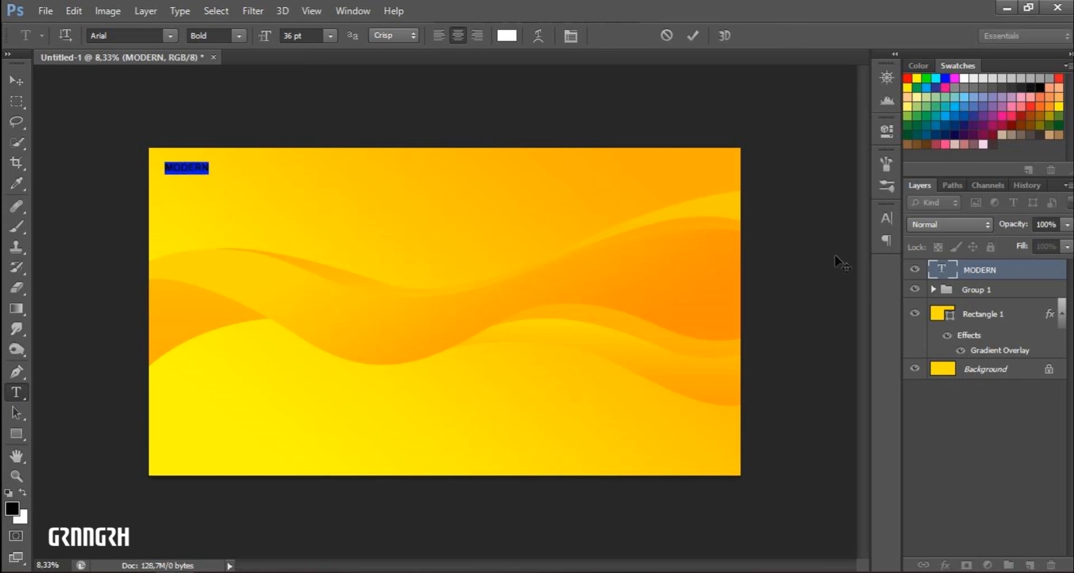
pyautogui.hotkey('ctrl', 't')
pyautogui.click(851, 271)
pyautogui.click(841, 484)
pyautogui.click(887, 216)
# Add the text "TYPE" near the canvas's upper middle in Regular style and a smaller size than "MODERN".
pyautogui.click(385, 172)
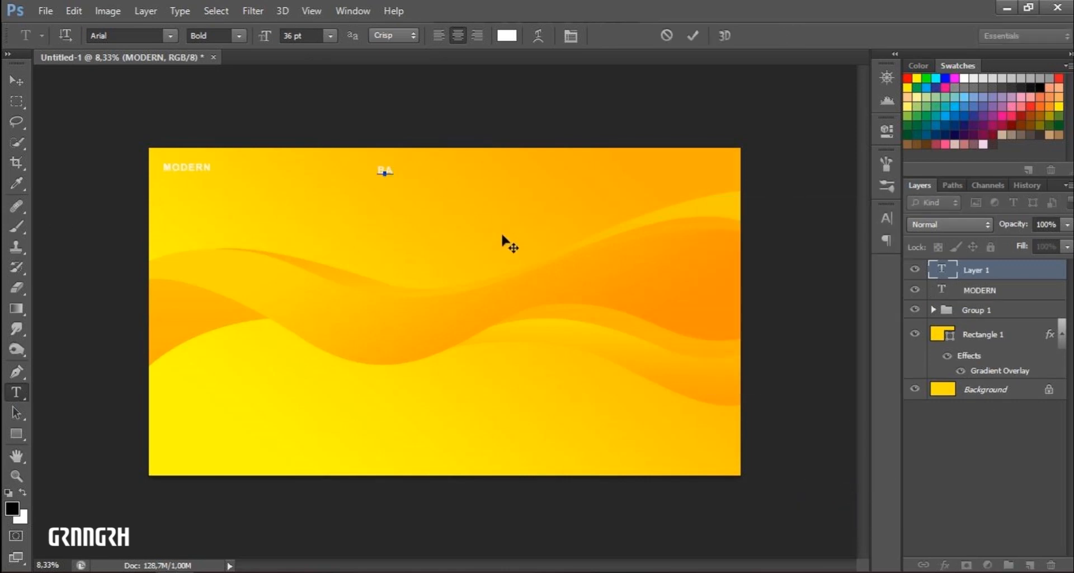
pyautogui.write('TYPE')
pyautogui.hotkey('ctrl', 'a')
pyautogui.click(215, 36)
pyautogui.click(210, 51)
pyautogui.click(329, 35)
pyautogui.click(358, 232)
# Adjust the letter spacing of the "TYPE" text and move it directly beneath "MODERN" in the upper-left corner.
pyautogui.click(887, 218)
pyautogui.click(854, 268)
pyautogui.click(838, 522)
pyautogui.click(17, 81)
pyautogui.moveTo(388, 178); pyautogui.dragTo(184, 206)
pyautogui.click(884, 216)
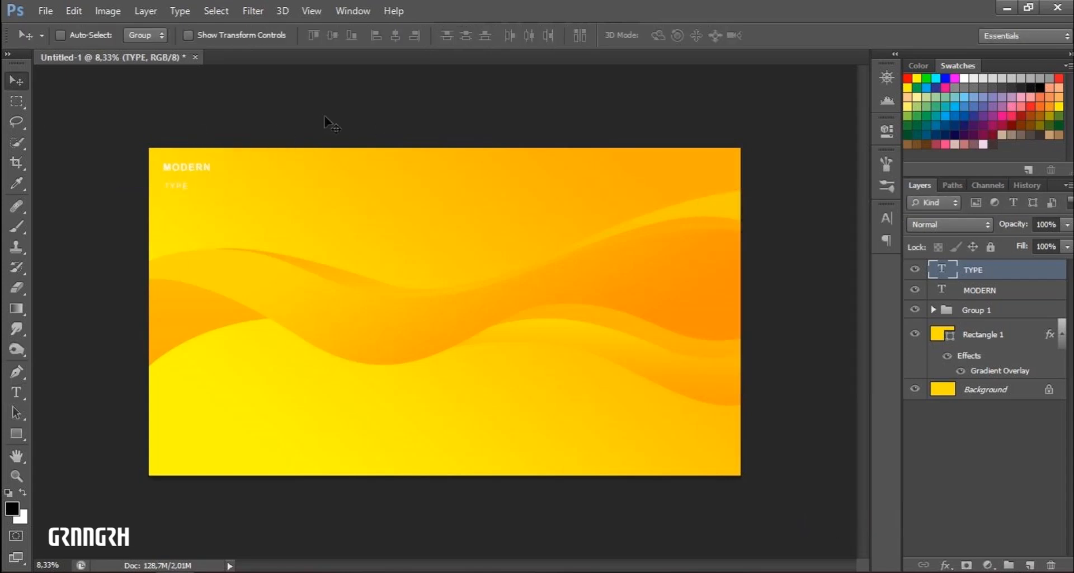
# Add the text "WAVE" in Bold near the middle of the canvas.
pyautogui.press('t')
pyautogui.click(419, 283)
pyautogui.hotkey('ctrl', 'a')
pyautogui.click(239, 36)
pyautogui.click(235, 128)
pyautogui.click(17, 80)
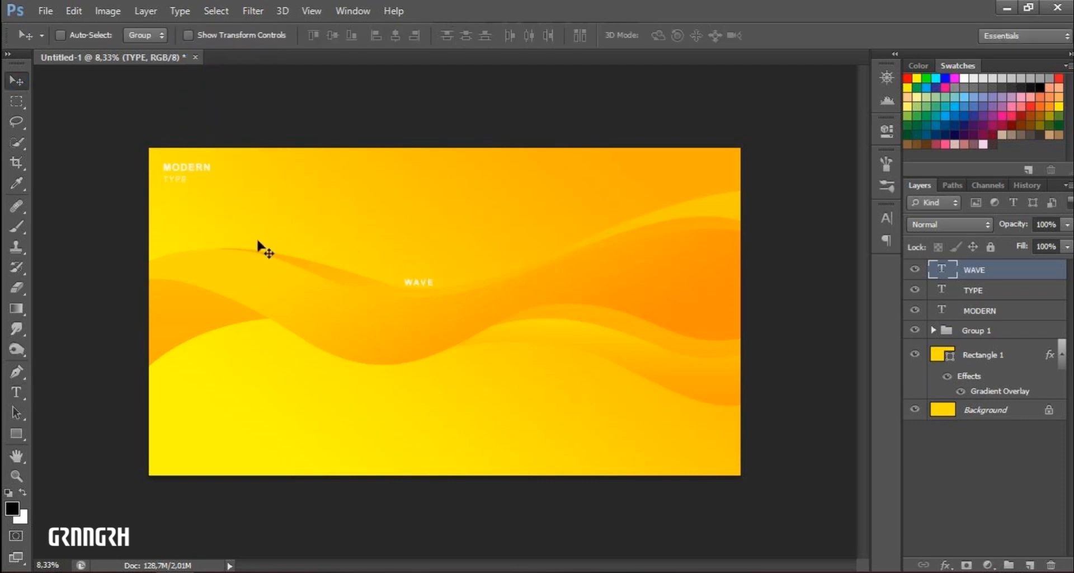
# Set the font size of the "WAVE" text to 72 pt.
pyautogui.click(17, 392)
pyautogui.click(419, 283)
pyautogui.hotkey('ctrl', 'a')
pyautogui.click(330, 36)
pyautogui.click(317, 294)
pyautogui.click(20, 84)
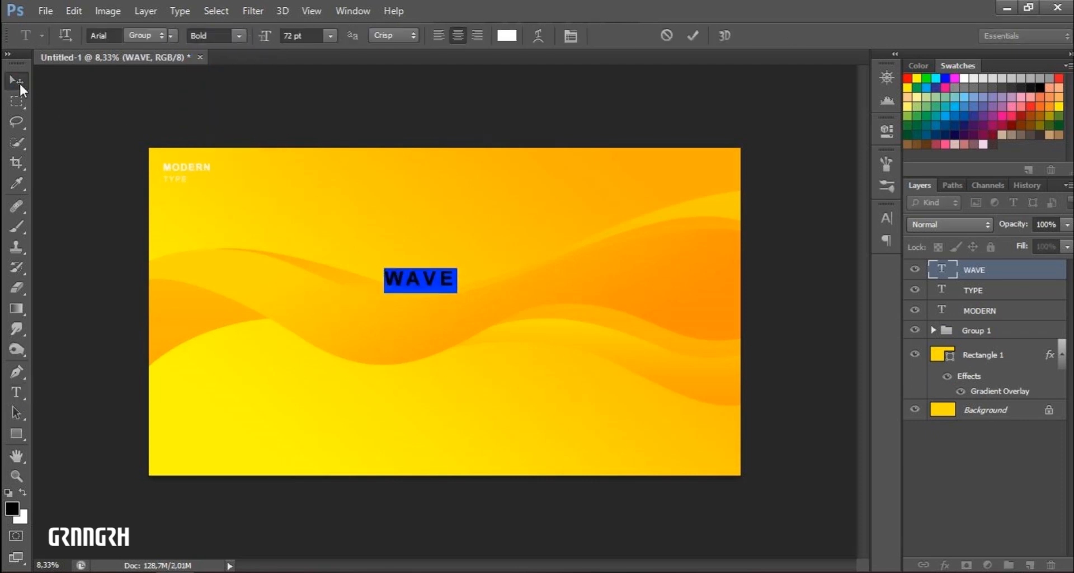
# Move the "WAVE" text slightly lower and set its letter spacing to 700.
pyautogui.moveTo(431, 284); pyautogui.dragTo(439, 294)
pyautogui.click(886, 218)
pyautogui.write('500')
pyautogui.press('Return')
pyautogui.moveTo(834, 270); pyautogui.dragTo(804, 270)
pyautogui.write('700')
pyautogui.press('Return')
pyautogui.click(841, 207)
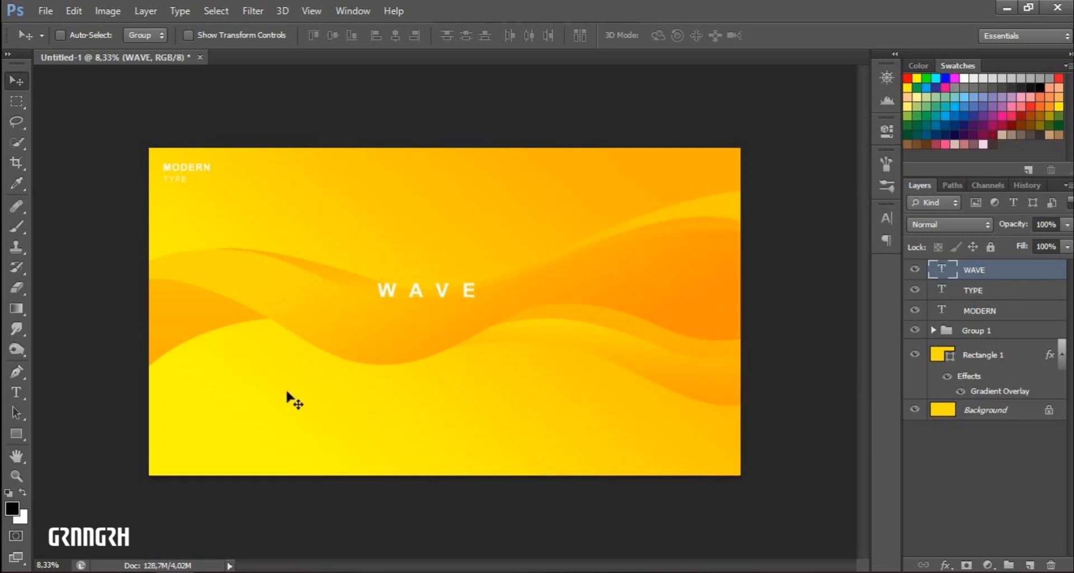
pyautogui.press('t')
pyautogui.click(418, 312)
pyautogui.write('BACKGROUND')
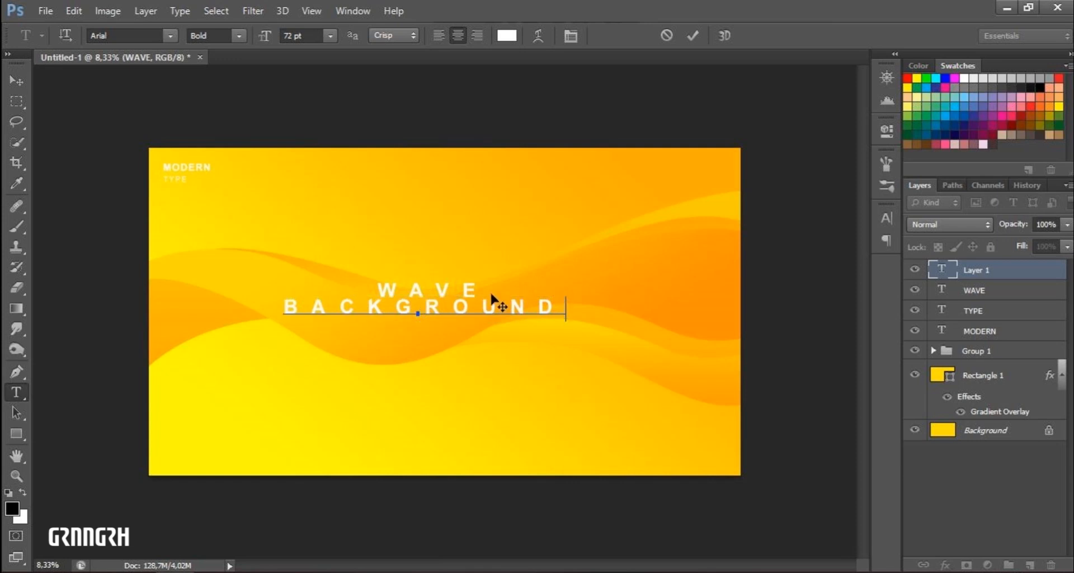
pyautogui.hotkey('ctrl', 't')
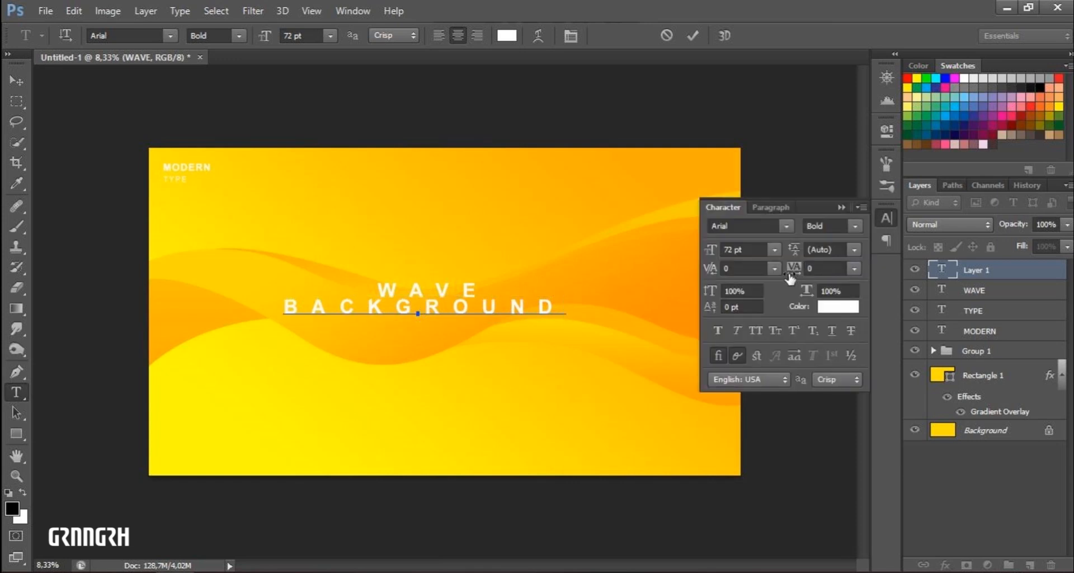
pyautogui.click(887, 217)
pyautogui.press('Escape')
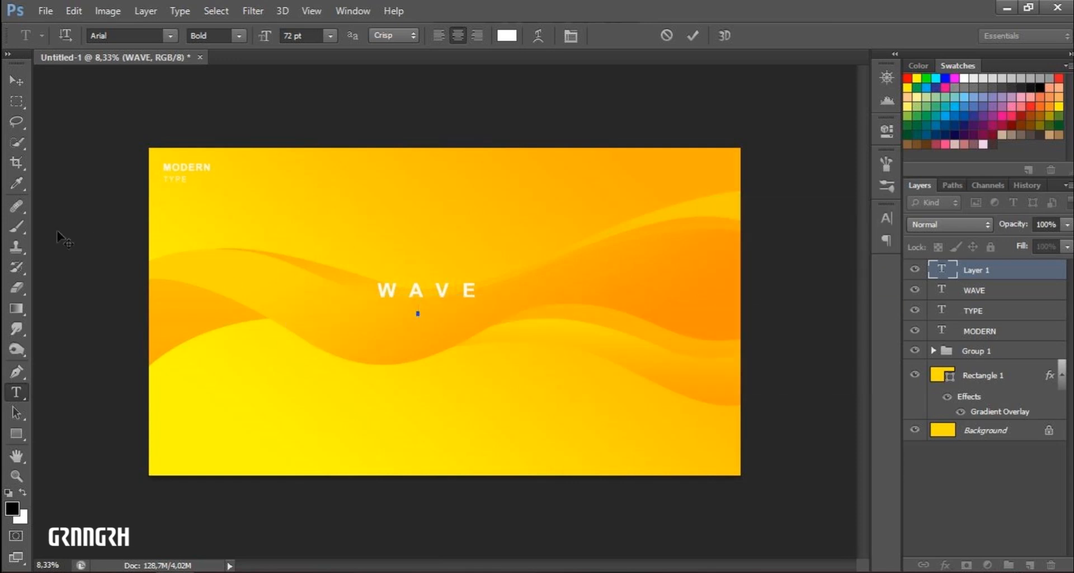
pyautogui.press('v')
# Add the text "BACKGROUND" directly beneath the "WAVE" text.
pyautogui.press('t')
pyautogui.click(413, 317)
pyautogui.write('BACKGROUND')
pyautogui.click(17, 81)
# Reduce the "BACKGROUND" text to 36 pt and set its letter spacing to 100.
pyautogui.click(886, 218)
pyautogui.moveTo(840, 270); pyautogui.dragTo(801, 270)
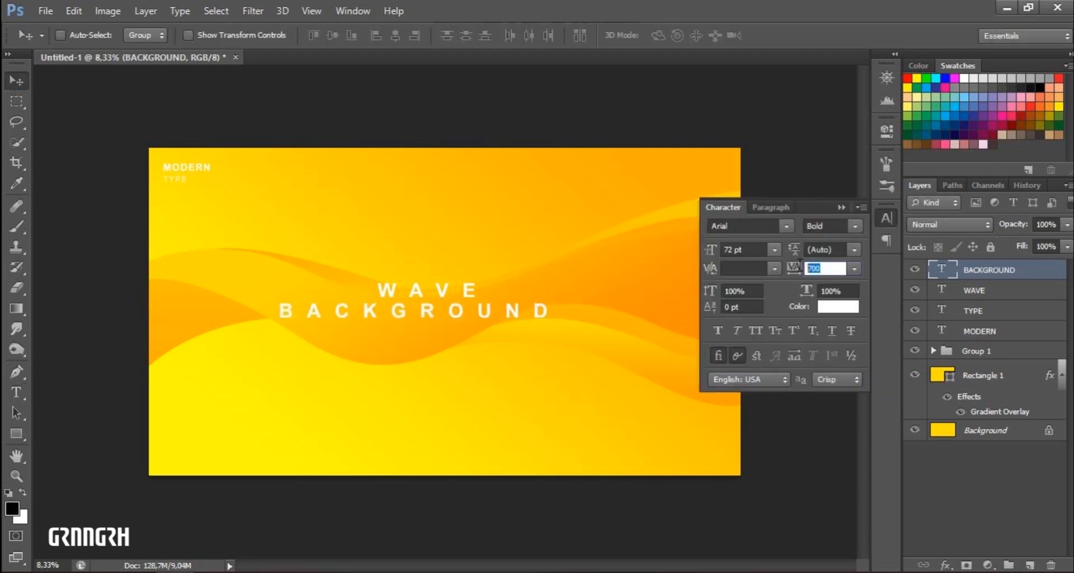
pyautogui.write('0')
pyautogui.press('Return')
pyautogui.click(774, 250)
pyautogui.click(755, 426)
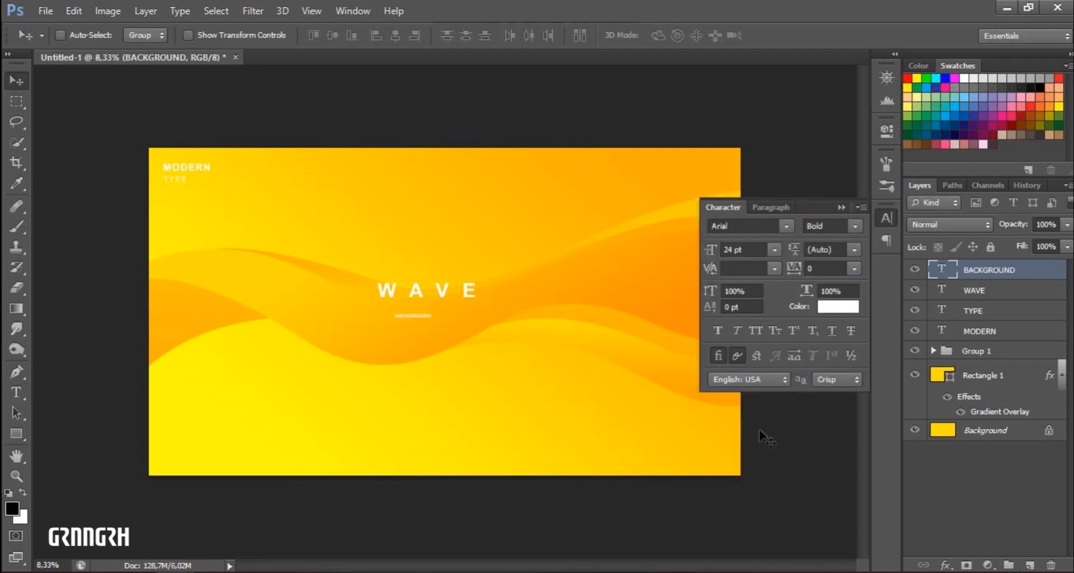
pyautogui.click(774, 249)
pyautogui.click(749, 464)
pyautogui.write('100')
pyautogui.press('Return')
# Move "BACKGROUND" centrally under "WAVE" and widen its letter spacing to 260 so both lines match in width.
pyautogui.moveTo(448, 320); pyautogui.dragTo(468, 316)
pyautogui.moveTo(835, 271); pyautogui.dragTo(800, 272)
pyautogui.write('200')
pyautogui.press('Return')
pyautogui.moveTo(465, 310); pyautogui.dragTo(463, 309)
pyautogui.click(821, 270)
pyautogui.moveTo(801, 269)
pyautogui.mouseDown()
pyautogui.moveTo(811, 274)
pyautogui.moveTo(797, 273)
pyautogui.mouseUp()
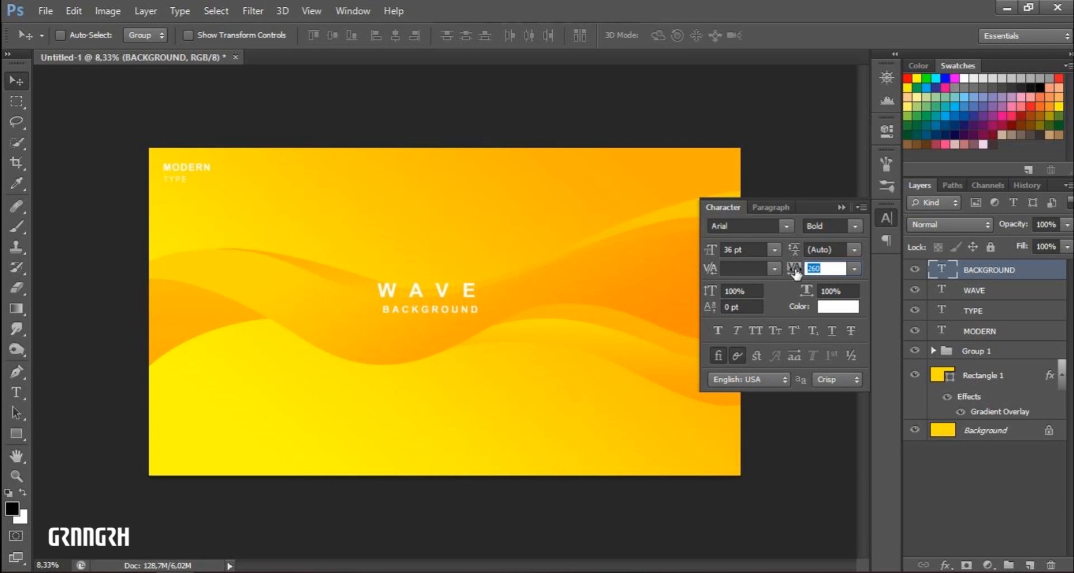
pyautogui.click(841, 207)
# Center the "WAVE" and "BACKGROUND" texts horizontally on the canvas and shift both slightly lower.
pyautogui.keyDown('shift'); pyautogui.click(987, 300); pyautogui.keyUp('shift')
pyautogui.hotkey('ctrl', 'a')
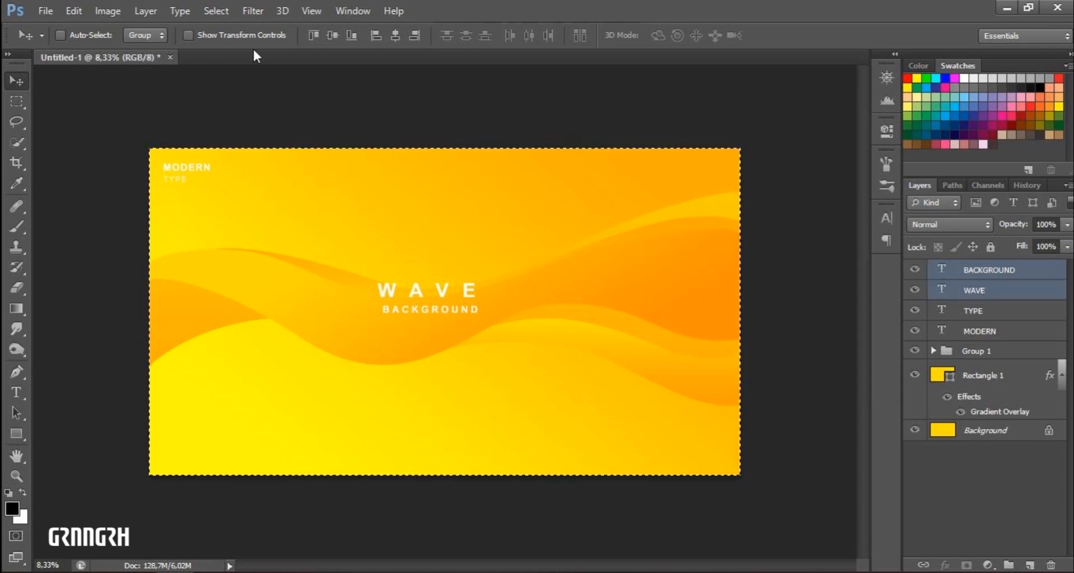
pyautogui.click(397, 35)
pyautogui.hotkey('ctrl', 'd')
pyautogui.moveTo(504, 246); pyautogui.dragTo(506, 257)
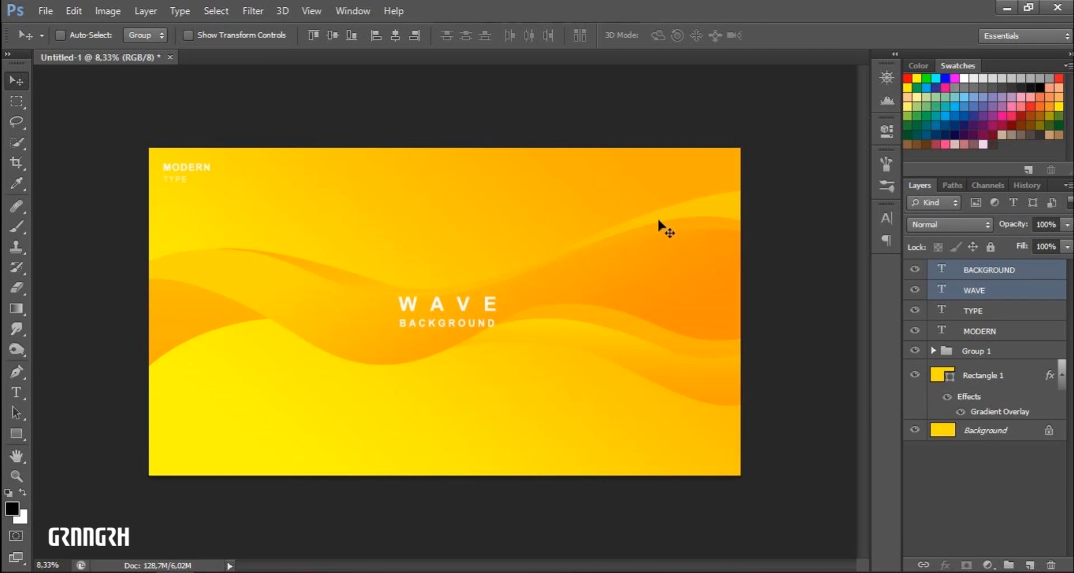
# Try to align the "WAVE" and "BACKGROUND" texts to the canvas's vertical center.
pyautogui.hotkey('ctrl', 'a')
pyautogui.click(332, 35)
pyautogui.hotkey('ctrl', 'z')
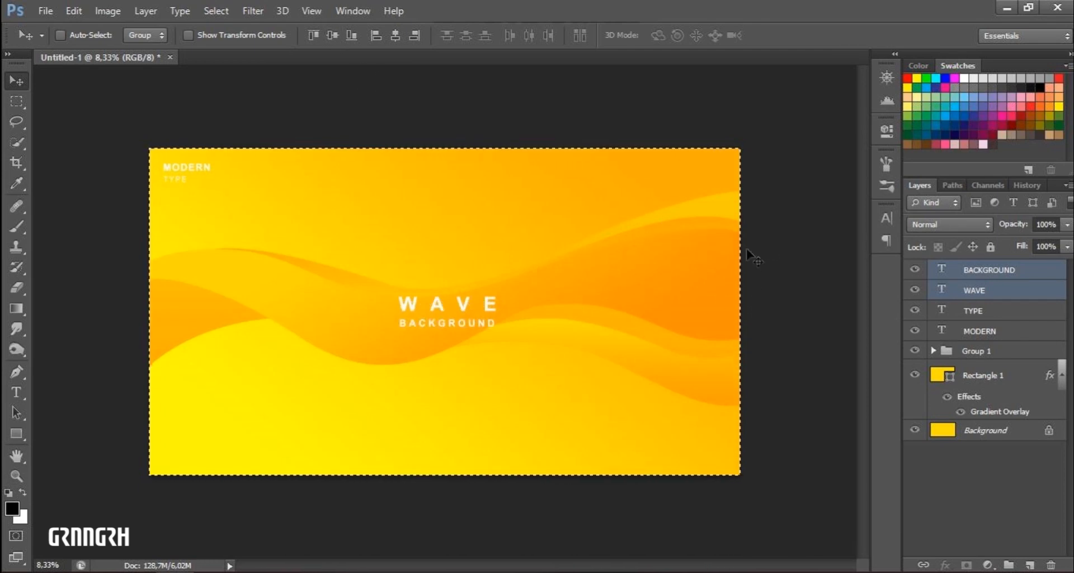
pyautogui.hotkey('ctrl', 'd')
# Add the text "LOREM IPSUM" near the canvas's lower-right corner.
pyautogui.press('t')
pyautogui.click(701, 450)
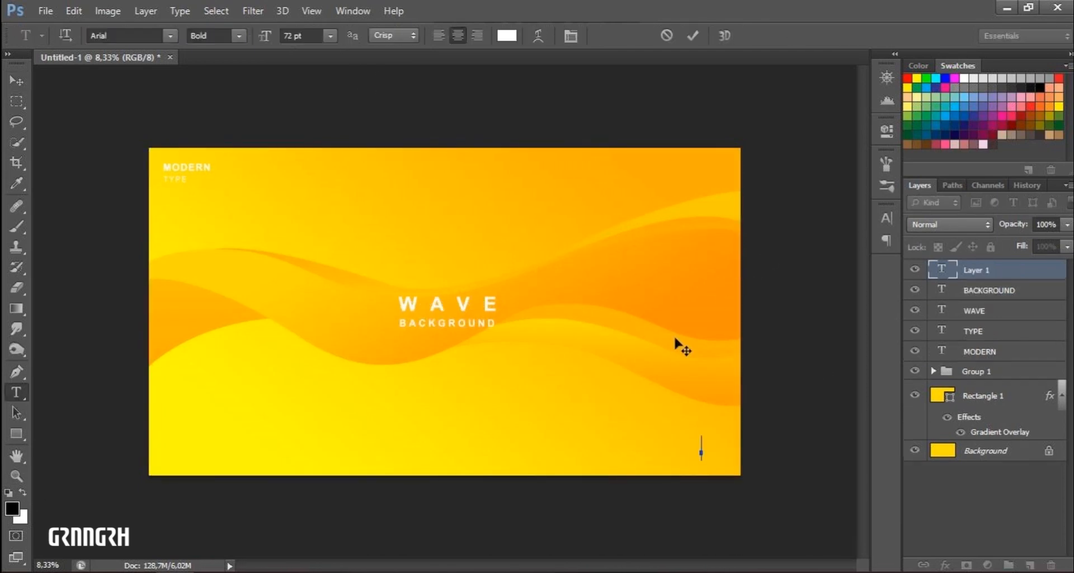
pyautogui.write('LOREM IPSU')
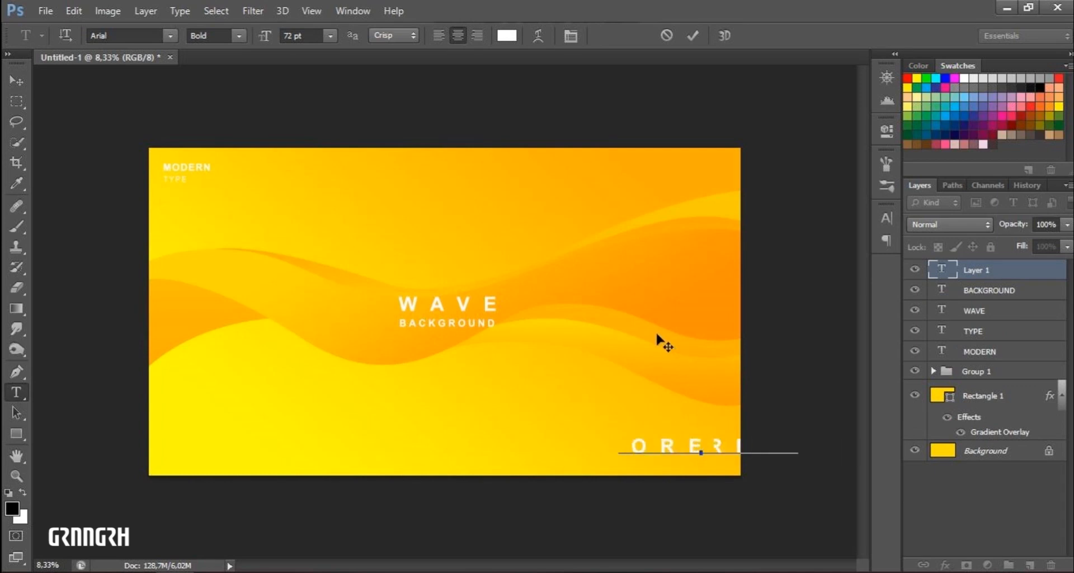
pyautogui.write('M')
# Change the "LOREM IPSUM" text to Arial Regular with a letter spacing of 200.
pyautogui.hotkey('ctrl', 'a')
pyautogui.click(170, 36)
pyautogui.scroll(2, 280, 142)
pyautogui.click(241, 37)
pyautogui.click(240, 37)
pyautogui.click(216, 81)
pyautogui.click(887, 218)
pyautogui.click(820, 269)
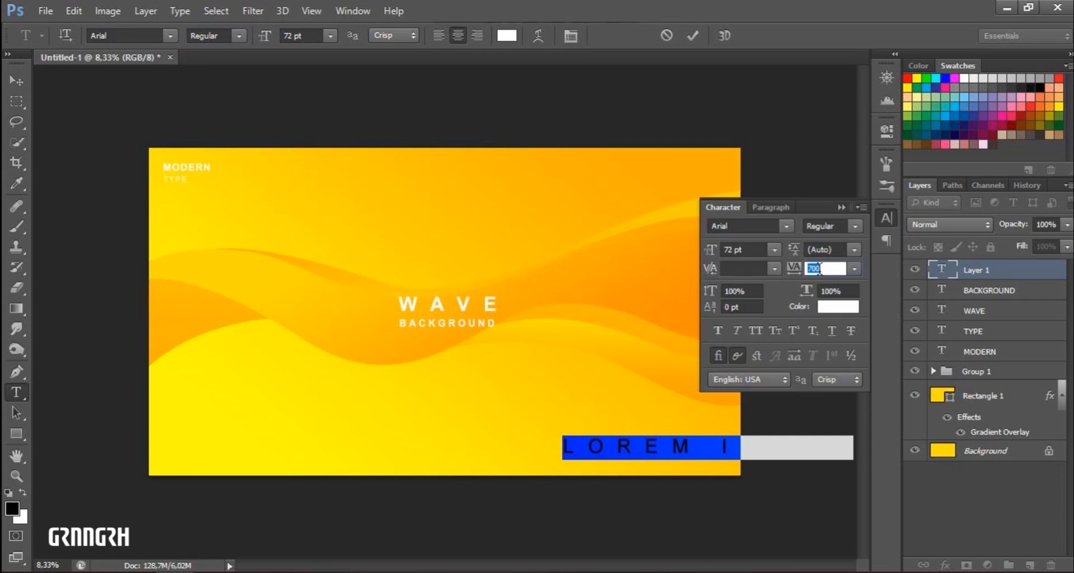
pyautogui.write('200')
pyautogui.press('Return')
# Set the "LOREM IPSUM" text to 30 pt and commit it.
pyautogui.click(774, 248)
pyautogui.click(757, 481)
pyautogui.click(773, 249)
pyautogui.click(759, 444)
pyautogui.hotkey('ctrl', 'Return')
# Move the "LOREM IPSUM" text fully into the canvas's lower-right corner with a small margin.
pyautogui.press('v')
pyautogui.moveTo(757, 468); pyautogui.dragTo(737, 469)
pyautogui.click(887, 217)
pyautogui.moveTo(686, 443); pyautogui.dragTo(693, 450)
pyautogui.click(886, 217)
# Add the text "001" in Bold and place it above "LOREM IPSUM", flush with that text's right end.
pyautogui.press('t')
pyautogui.click(664, 432)
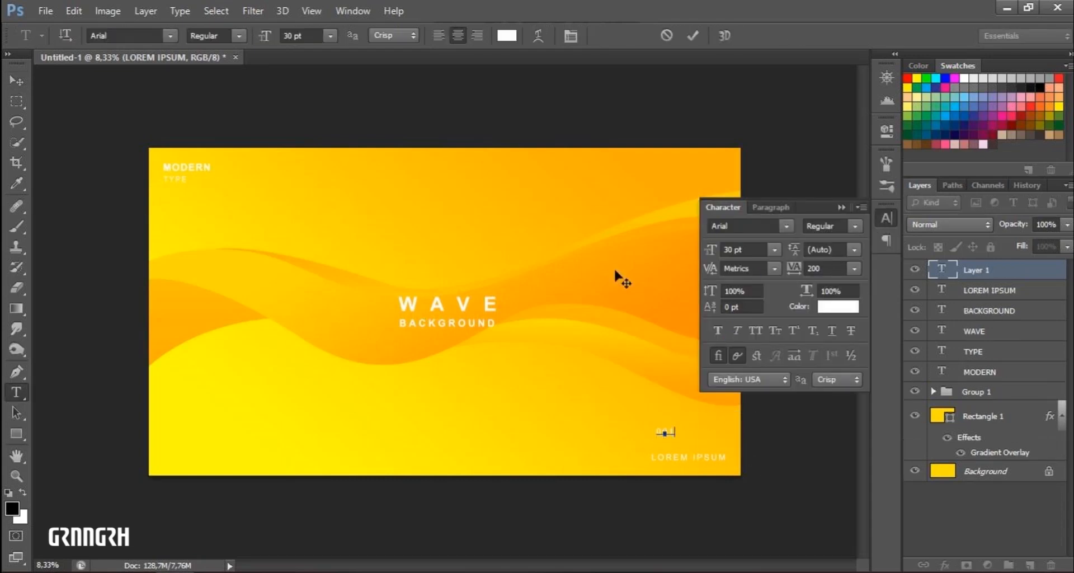
pyautogui.click(239, 37)
pyautogui.click(214, 113)
pyautogui.click(16, 80)
pyautogui.click(886, 218)
pyautogui.moveTo(665, 436); pyautogui.dragTo(716, 449)
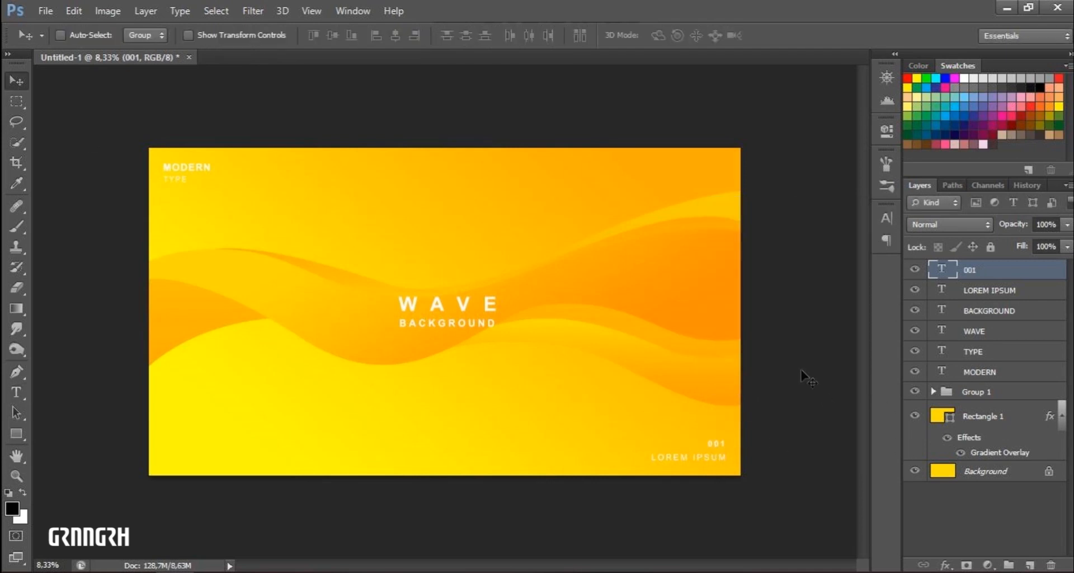